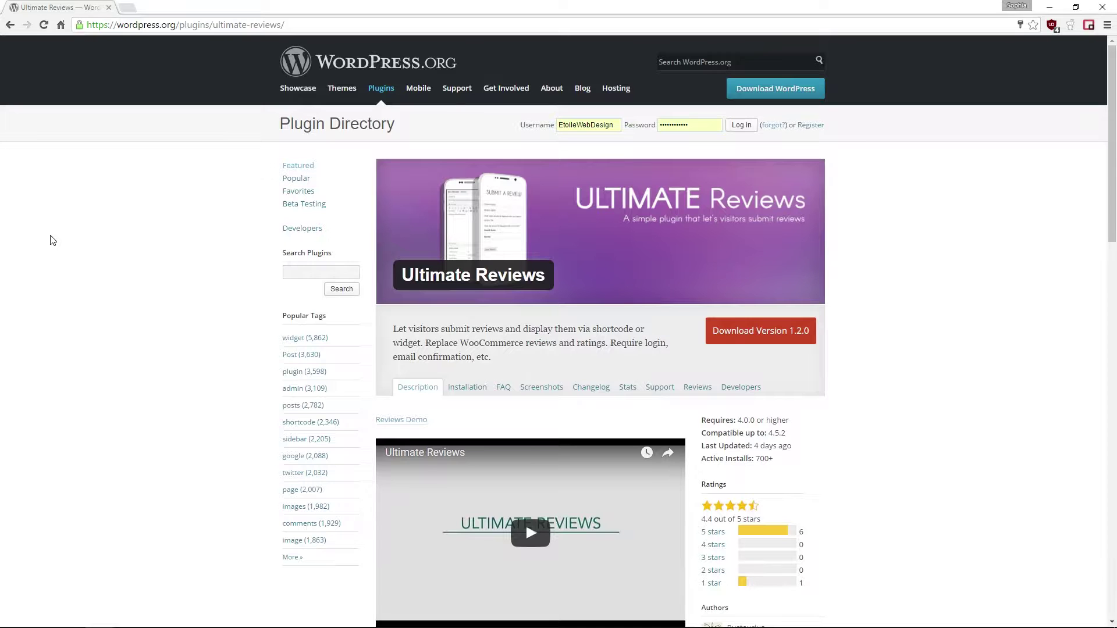
# - Add review categories Appearance and Shipping under Review Categories
pyautogui.scroll(-3, 50, 240)
pyautogui.scroll(-1, 50, 240)
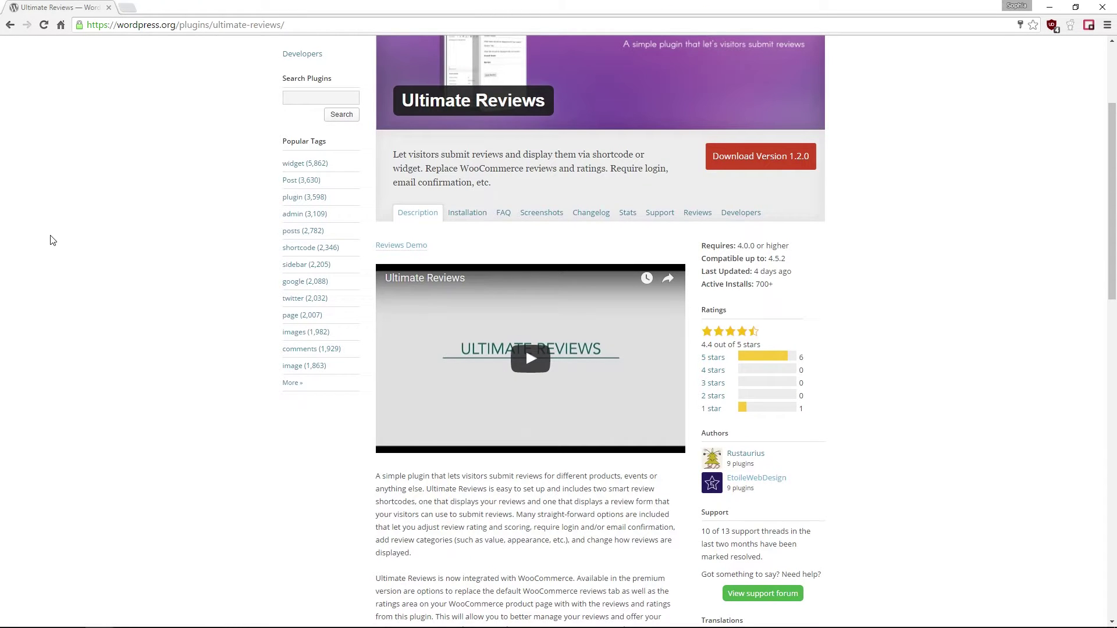
pyautogui.scroll(-4, 50, 240)
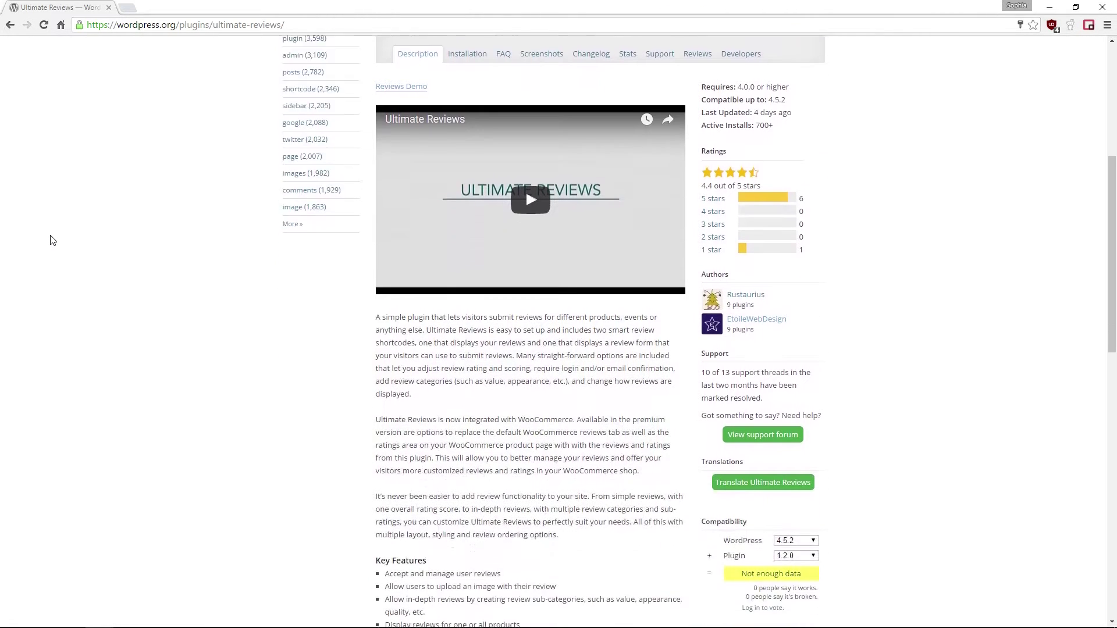
pyautogui.scroll(-1, 50, 240)
pyautogui.scroll(-2, 50, 240)
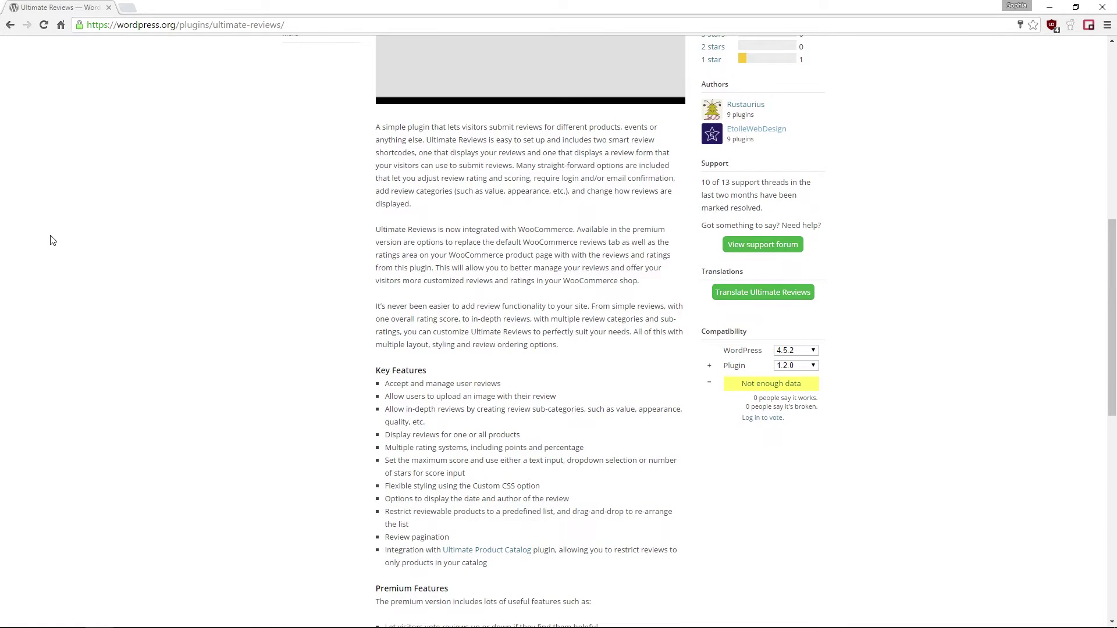
pyautogui.scroll(-1, 50, 240)
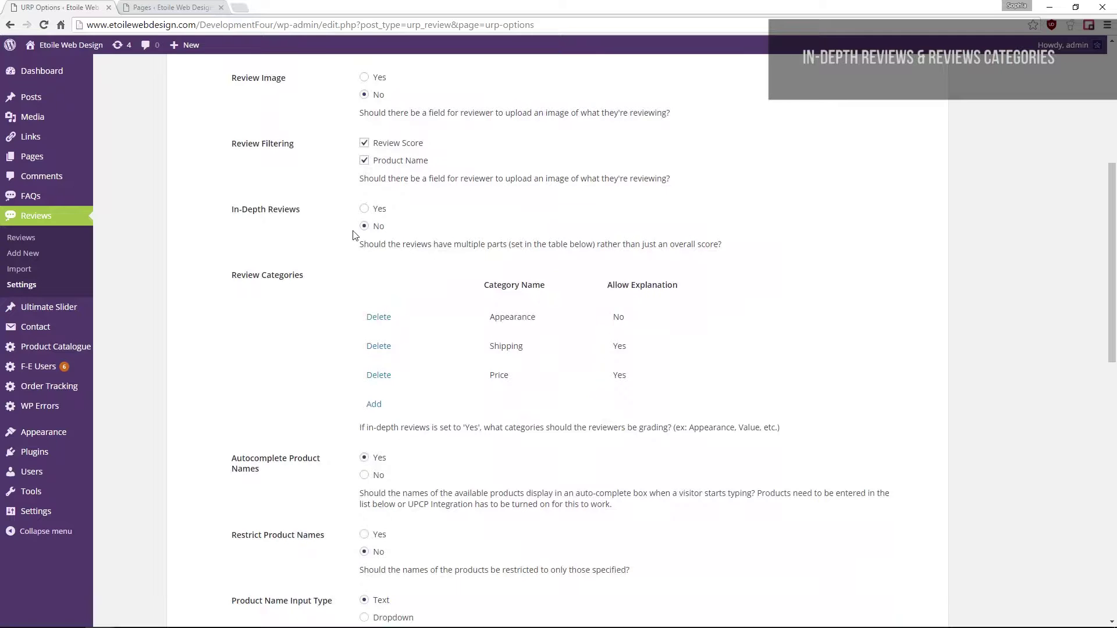
pyautogui.click(365, 209)
pyautogui.scroll(-1, 578, 457)
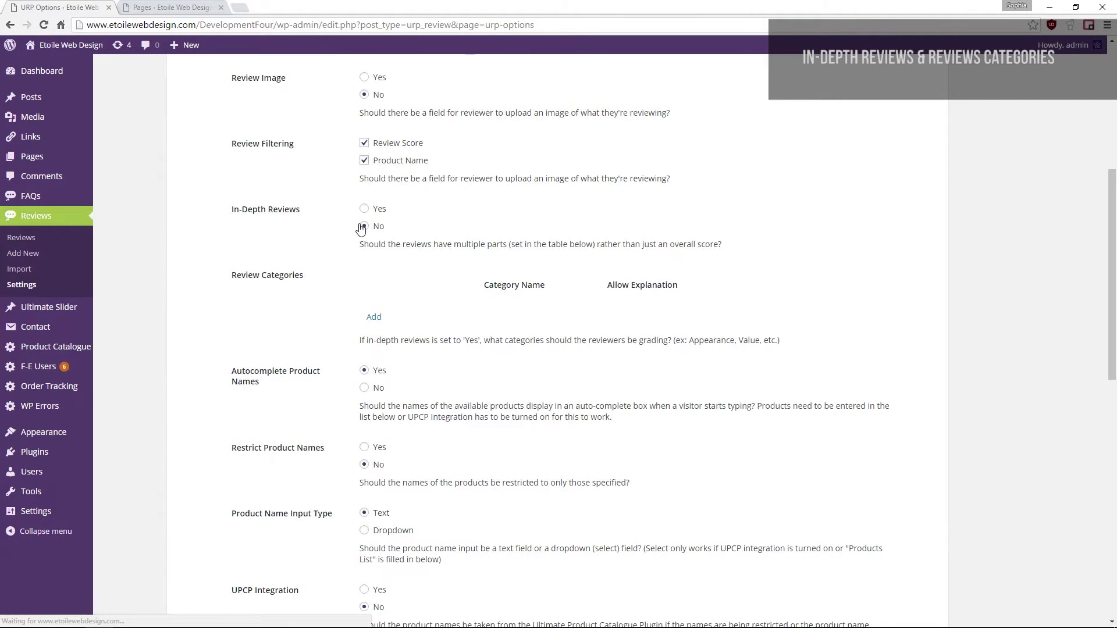
pyautogui.click(374, 317)
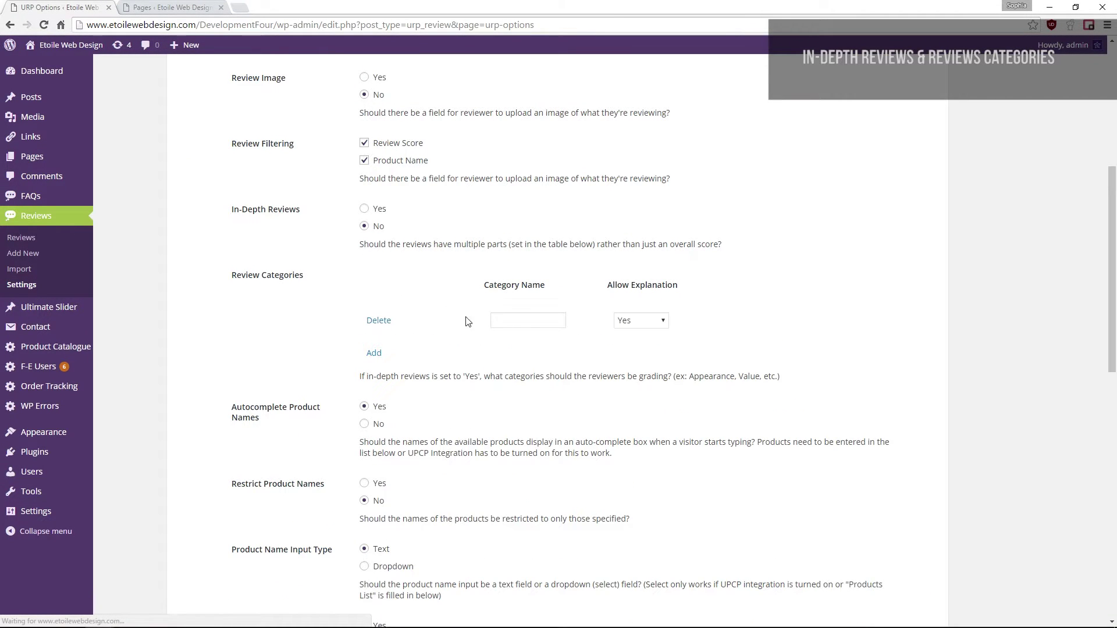
pyautogui.click(530, 321)
pyautogui.write('Apperance')
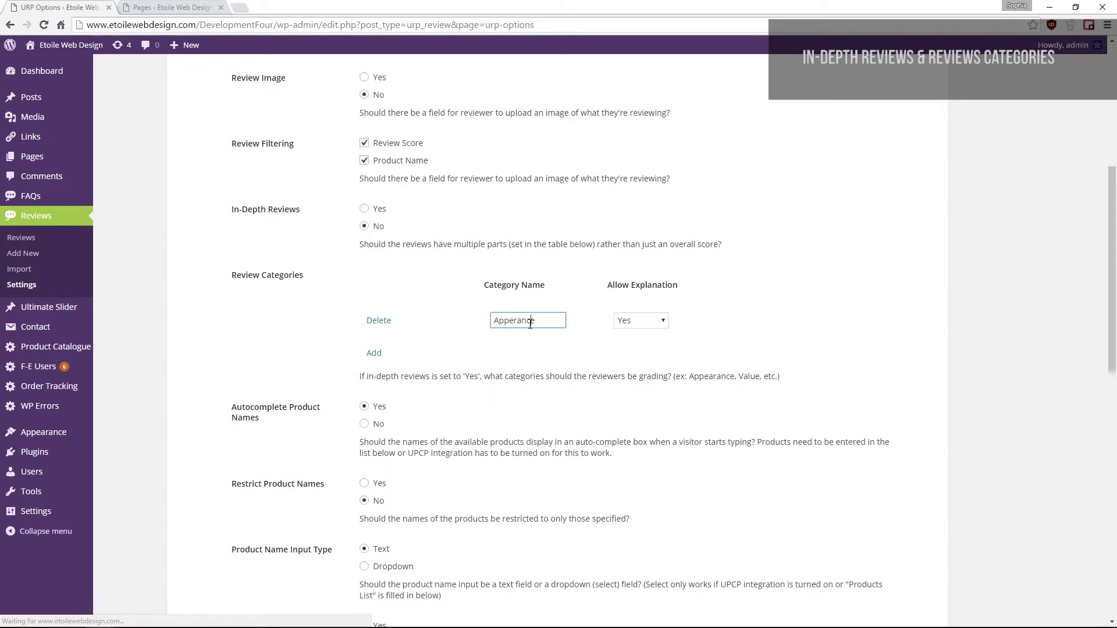
pyautogui.write('a')
pyautogui.click(374, 353)
pyautogui.click(526, 355)
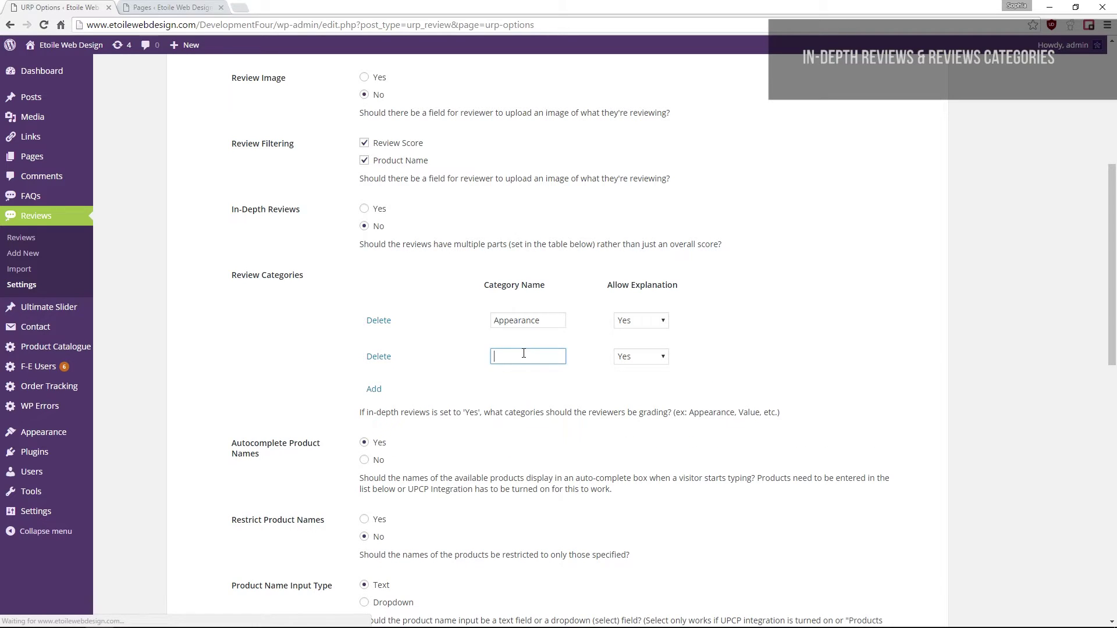
pyautogui.write('Shipping')
# - Add a third category, Price, with Allow Explanation kept at Yes
pyautogui.click(374, 388)
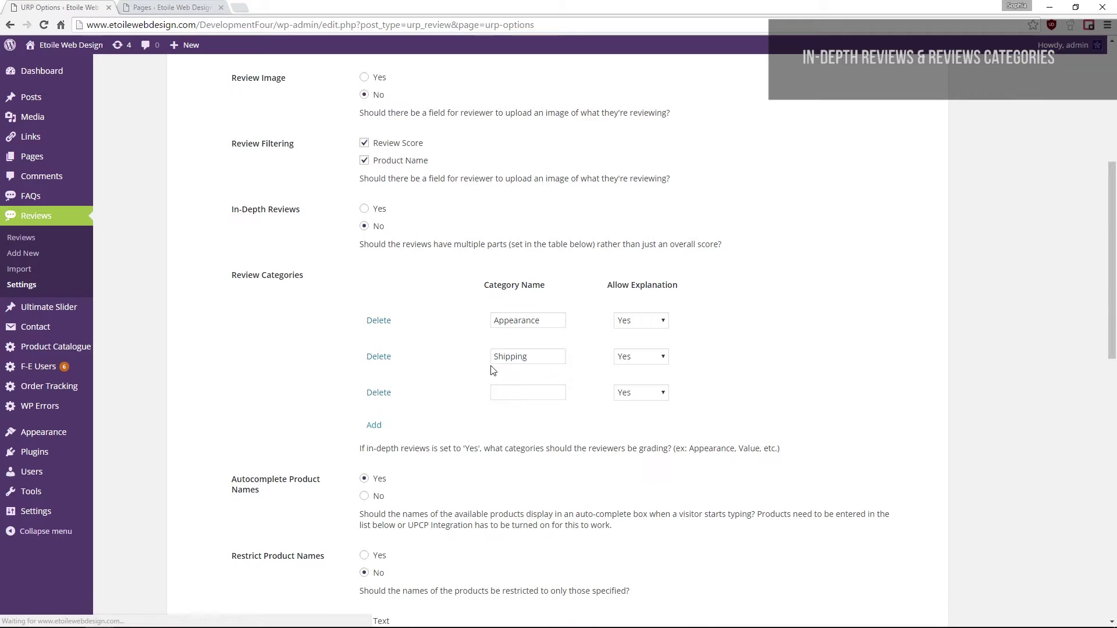
pyautogui.click(509, 386)
pyautogui.write('Price')
pyautogui.click(652, 394)
pyautogui.click(701, 378)
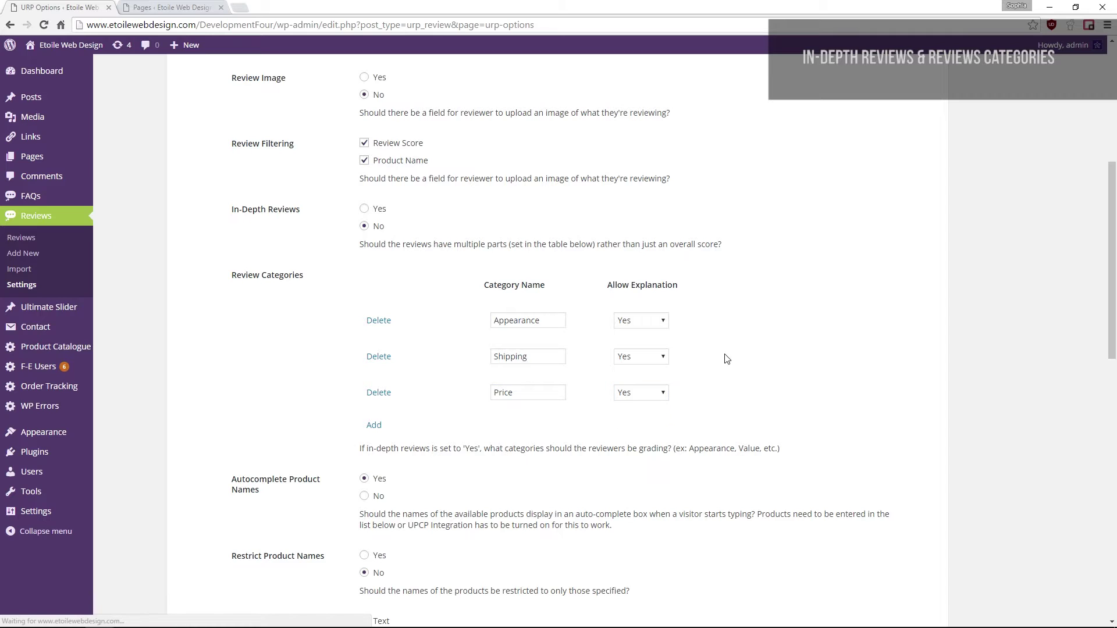
# - Confirm Appearance's explanation option, then try the Appearance, Shipping and Price score fields on the form
pyautogui.click(640, 321)
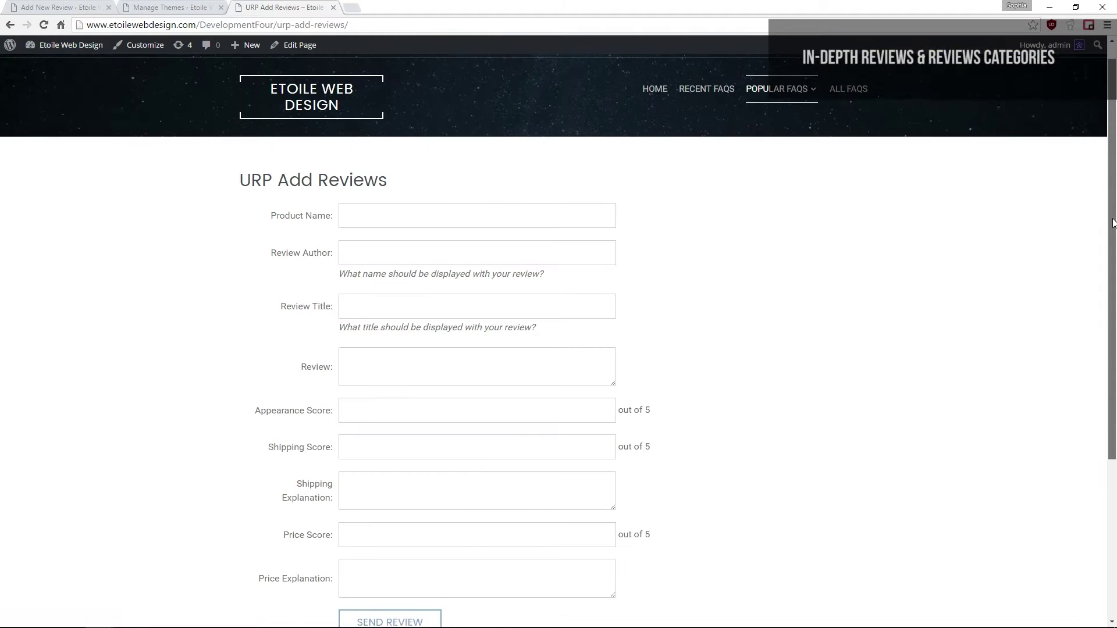
pyautogui.scroll(-3, 1110, 260)
pyautogui.scroll(-1, 1110, 260)
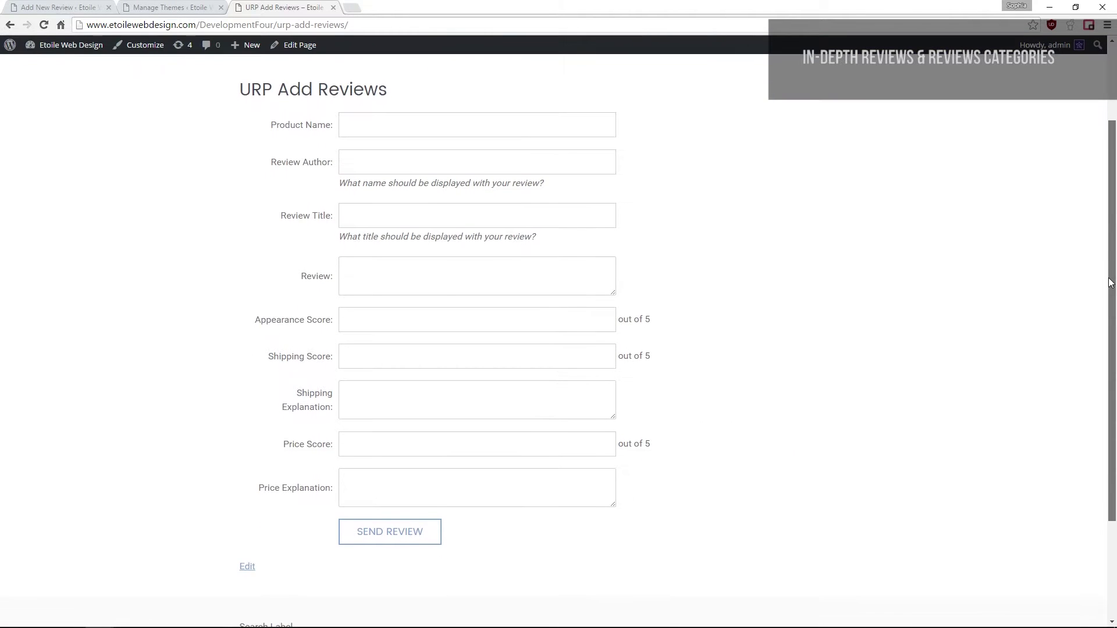
pyautogui.click(377, 327)
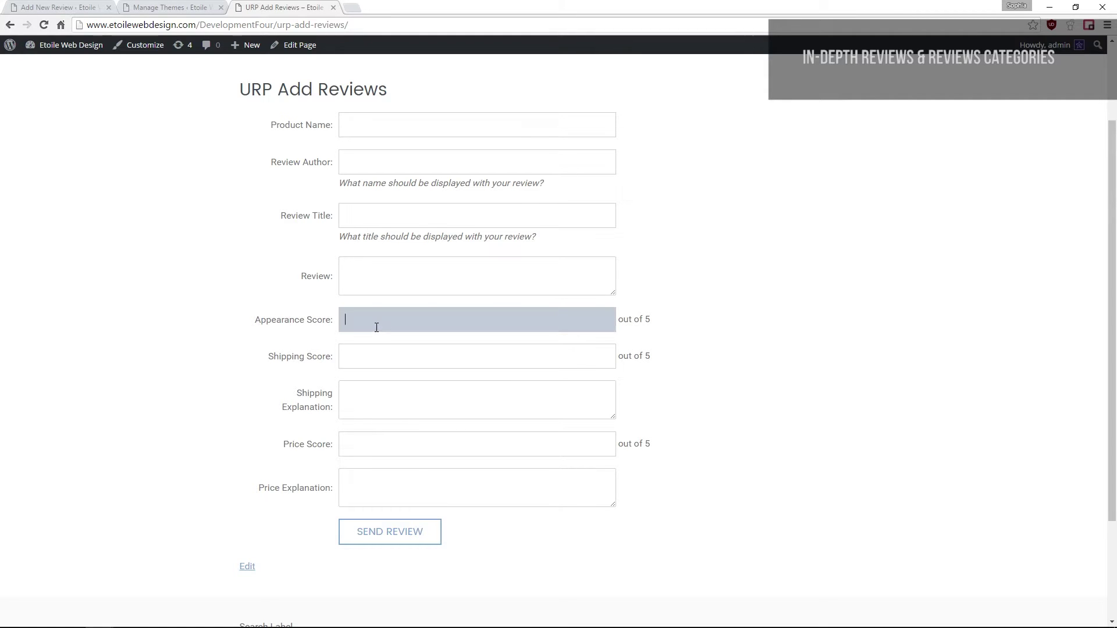
pyautogui.click(369, 361)
pyautogui.click(368, 451)
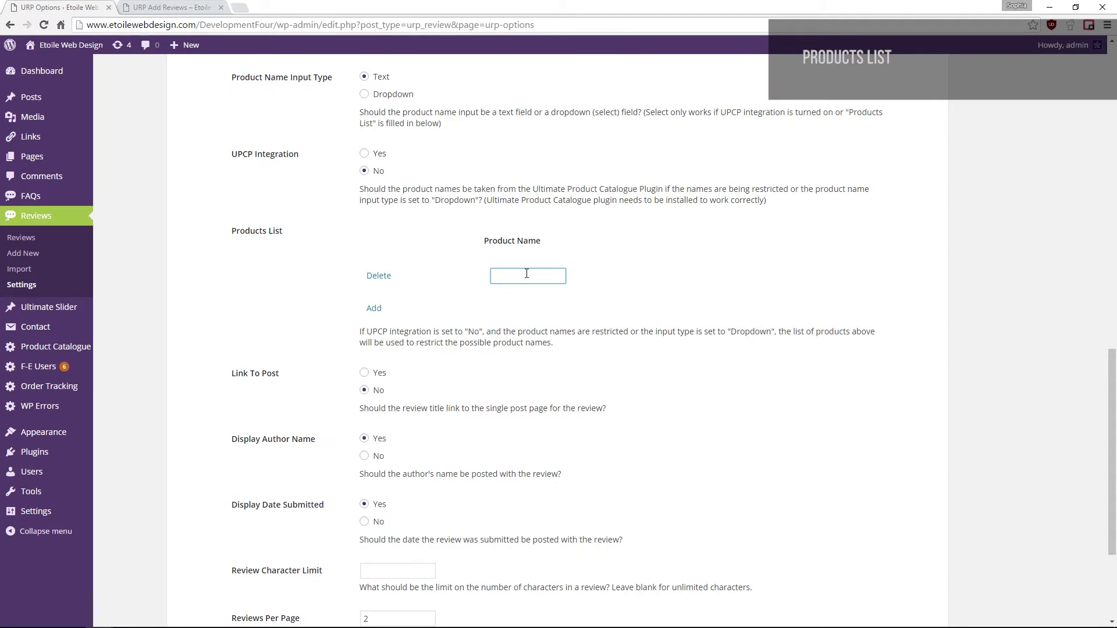
# - Enter Ultimate Product Catalogue, Ultimate Reviews, Order Tracking and Ultimate Slider as Products List entries
pyautogui.write('Ulti')
pyautogui.write('mate Product Catalogue')
pyautogui.click(373, 307)
pyautogui.click(511, 311)
pyautogui.write('Ultimate Reviews')
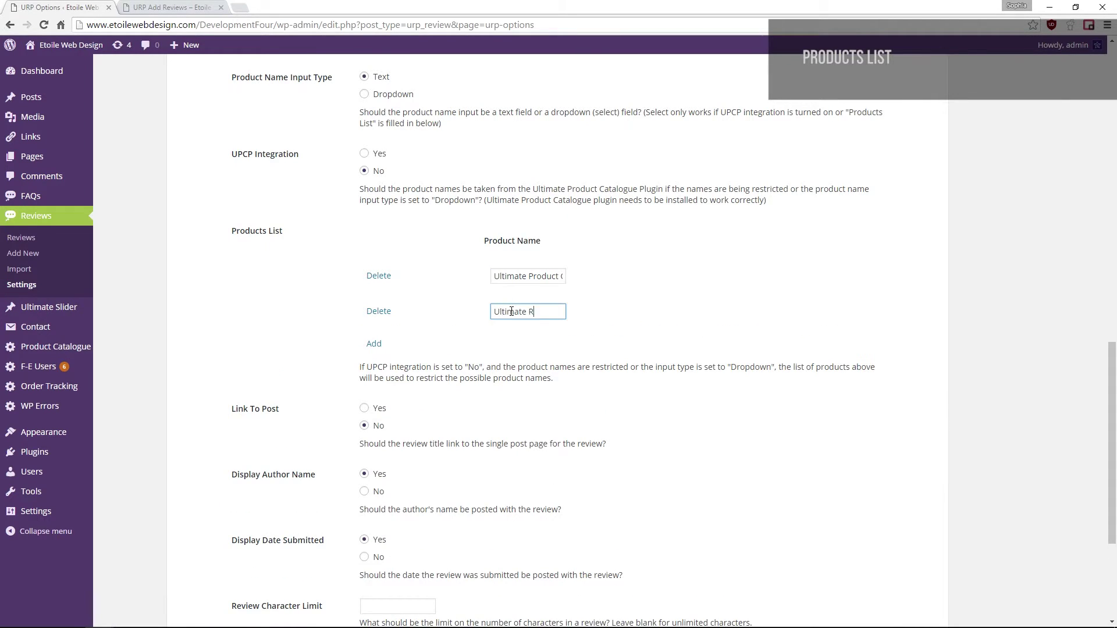
pyautogui.click(375, 343)
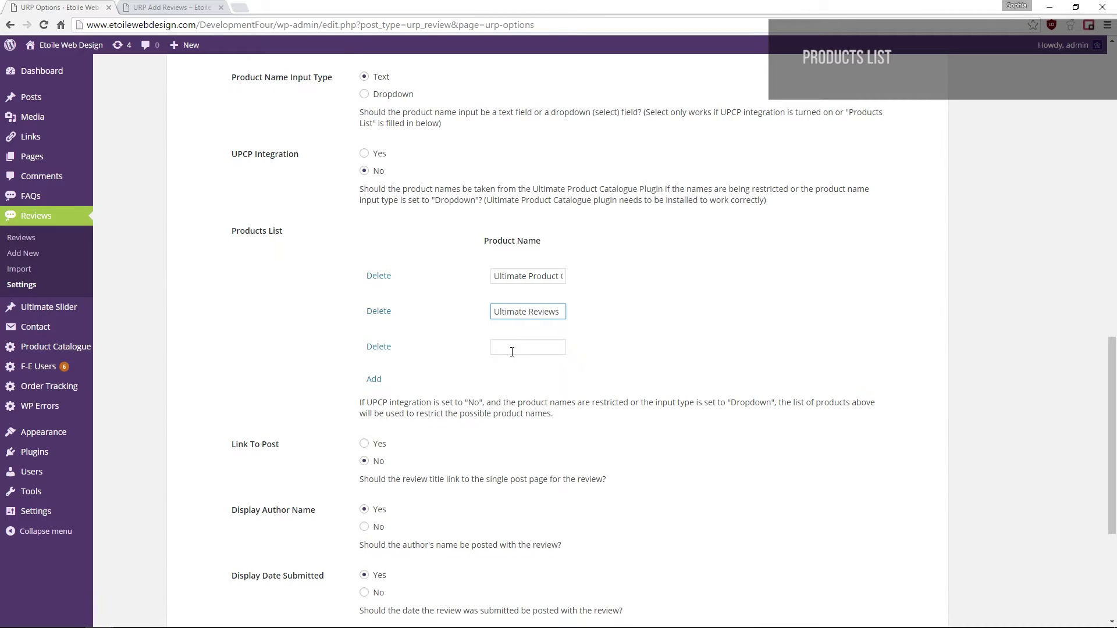
pyautogui.click(523, 348)
pyautogui.write('Order Tracking')
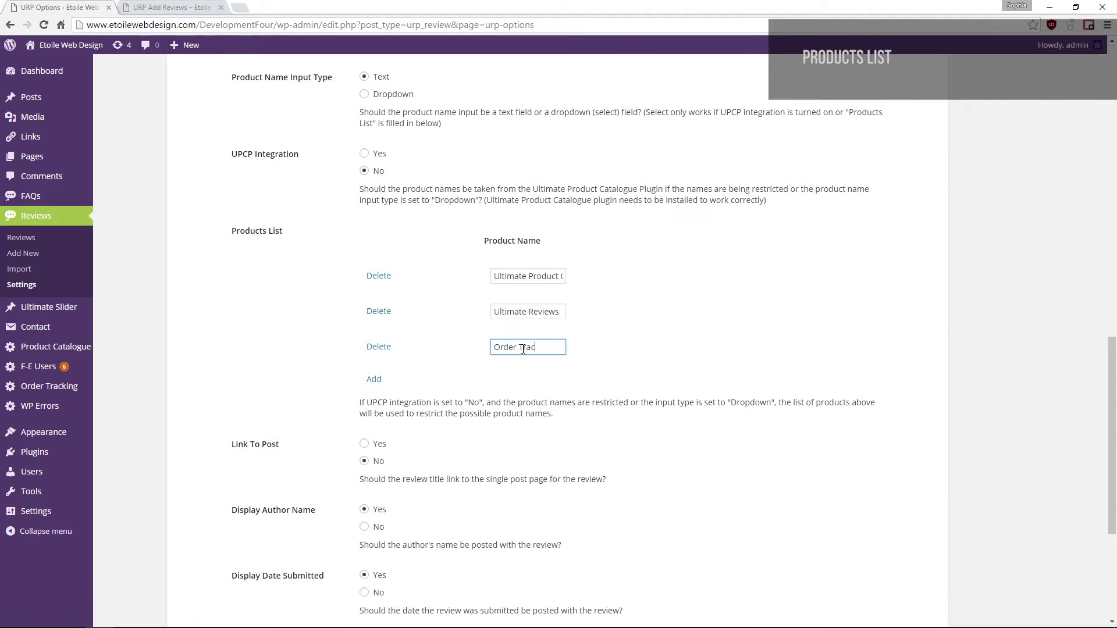
pyautogui.click(374, 380)
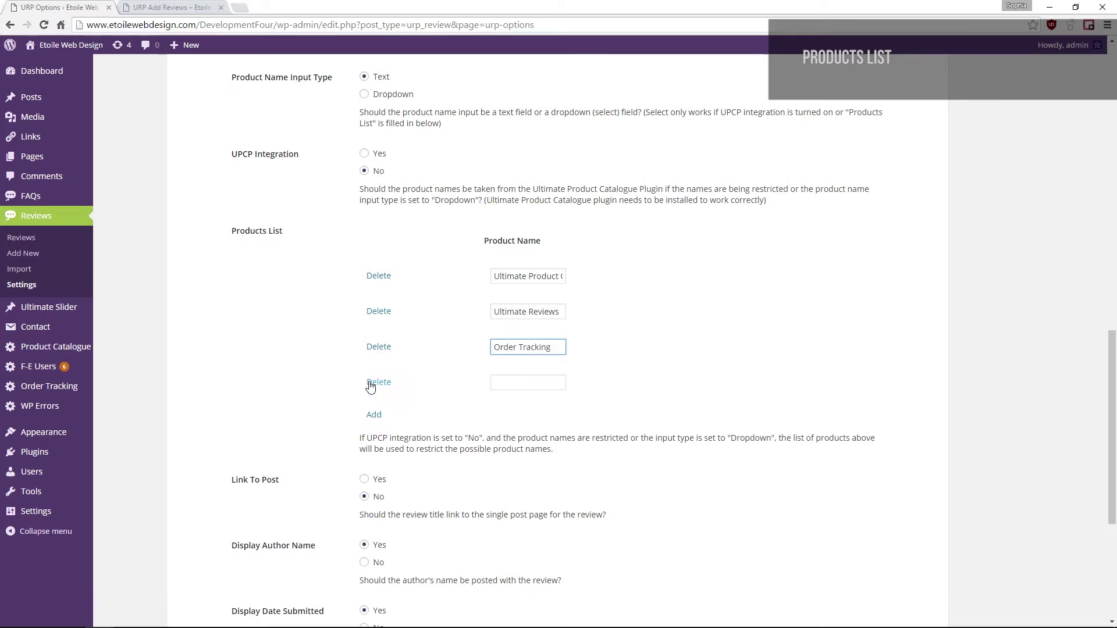
pyautogui.click(541, 386)
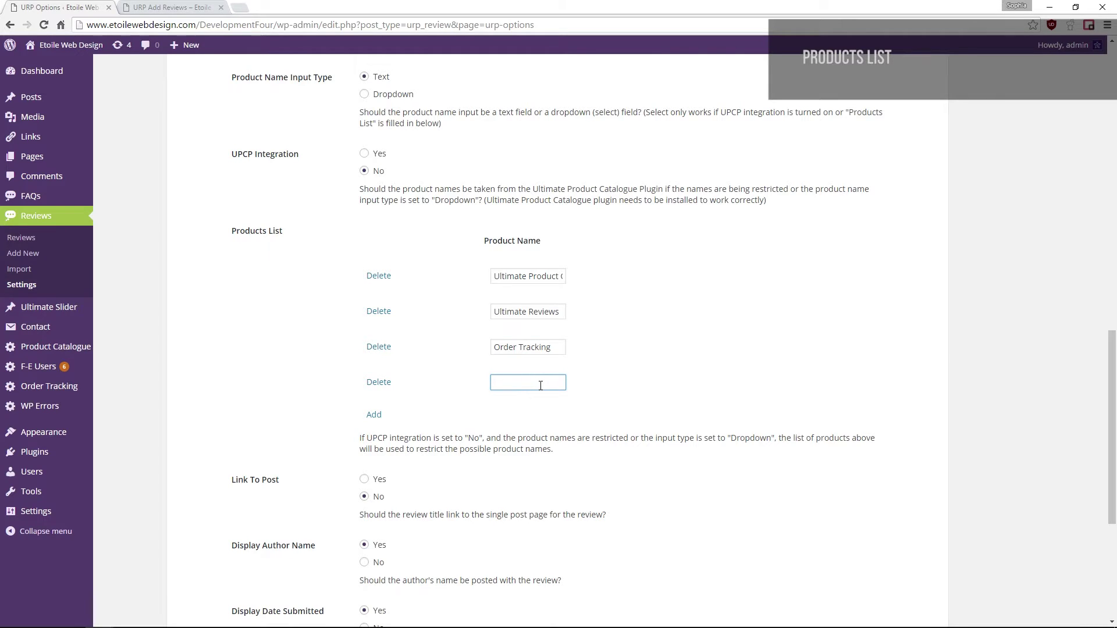
pyautogui.write('Ultimate Slider')
pyautogui.click(616, 413)
pyautogui.scroll(-5, 616, 414)
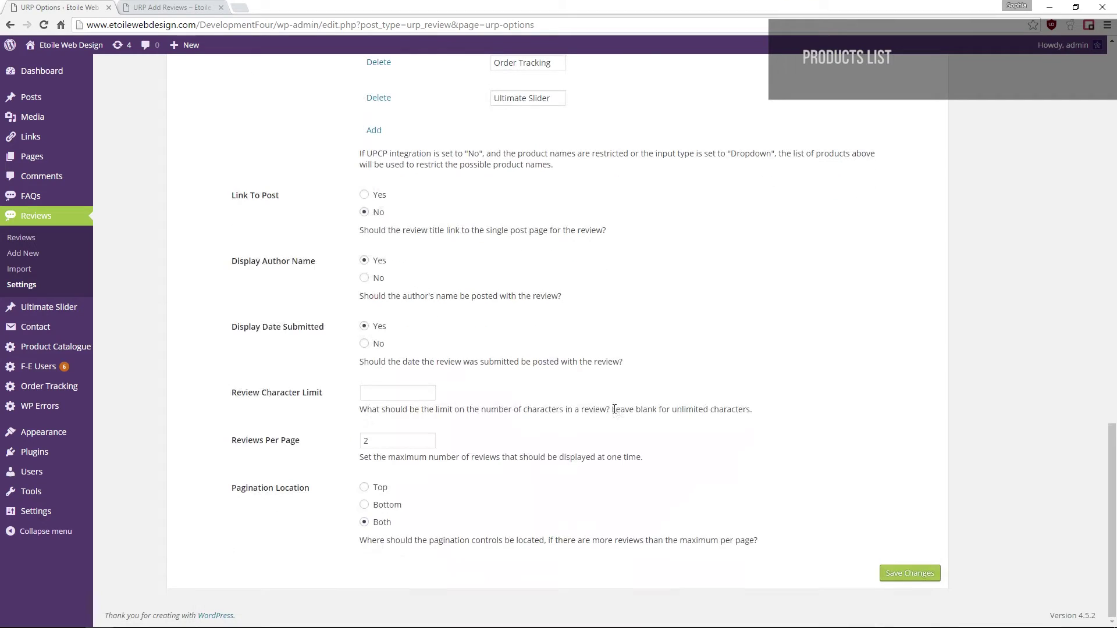
# - Save the settings, then type 'ultimate' in the form's Product Name to see matching suggestions
pyautogui.click(905, 576)
pyautogui.hotkey('ctrl', 'Tab')
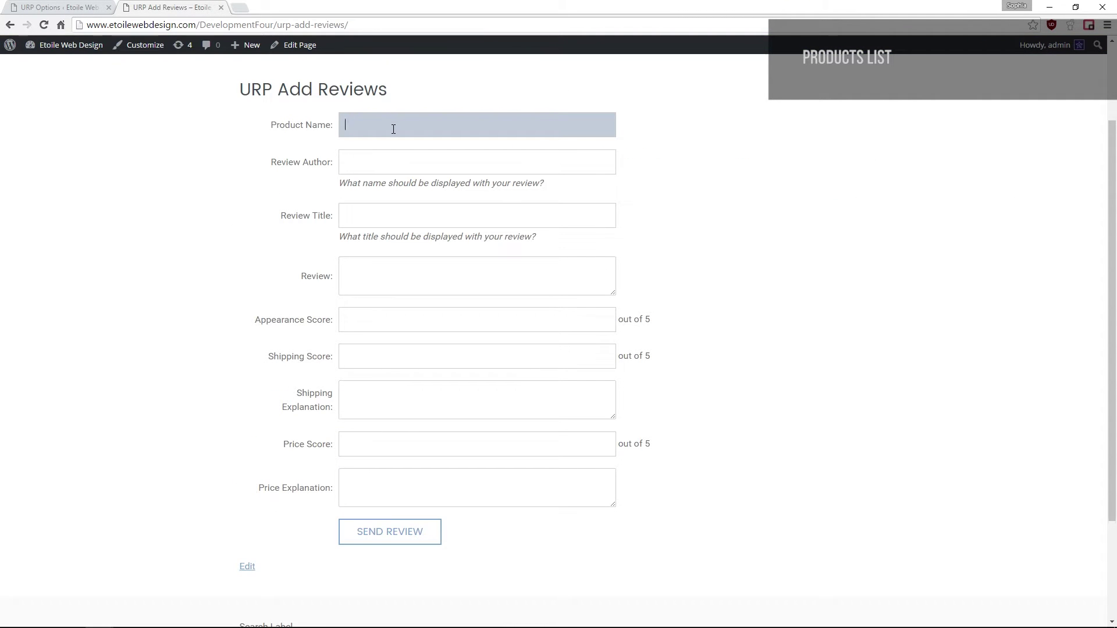
pyautogui.write('ultimate')
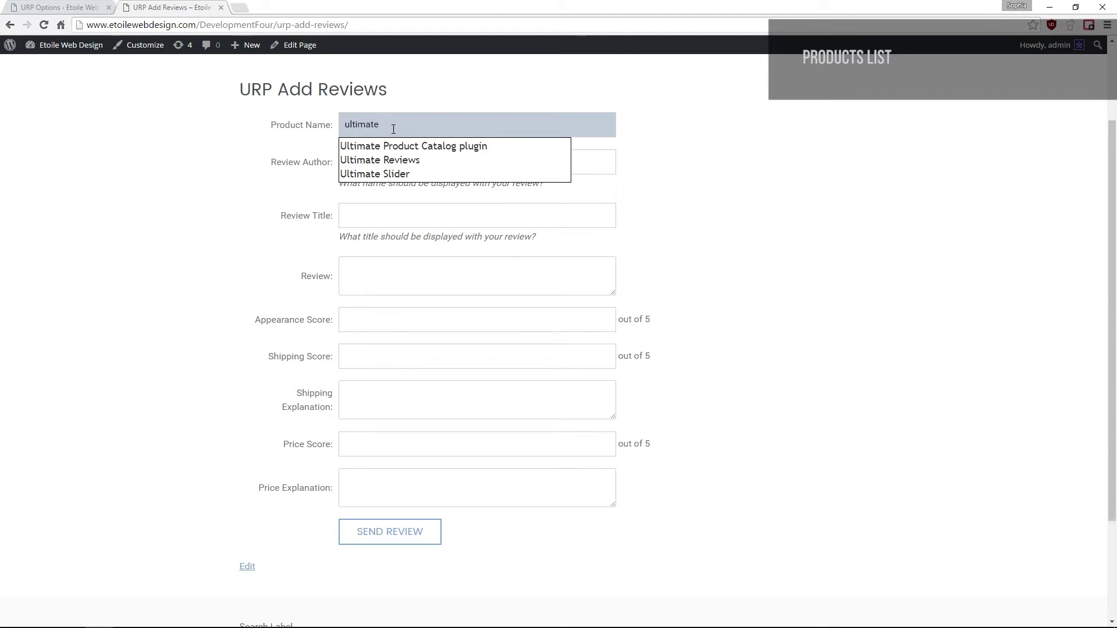
pyautogui.click(406, 148)
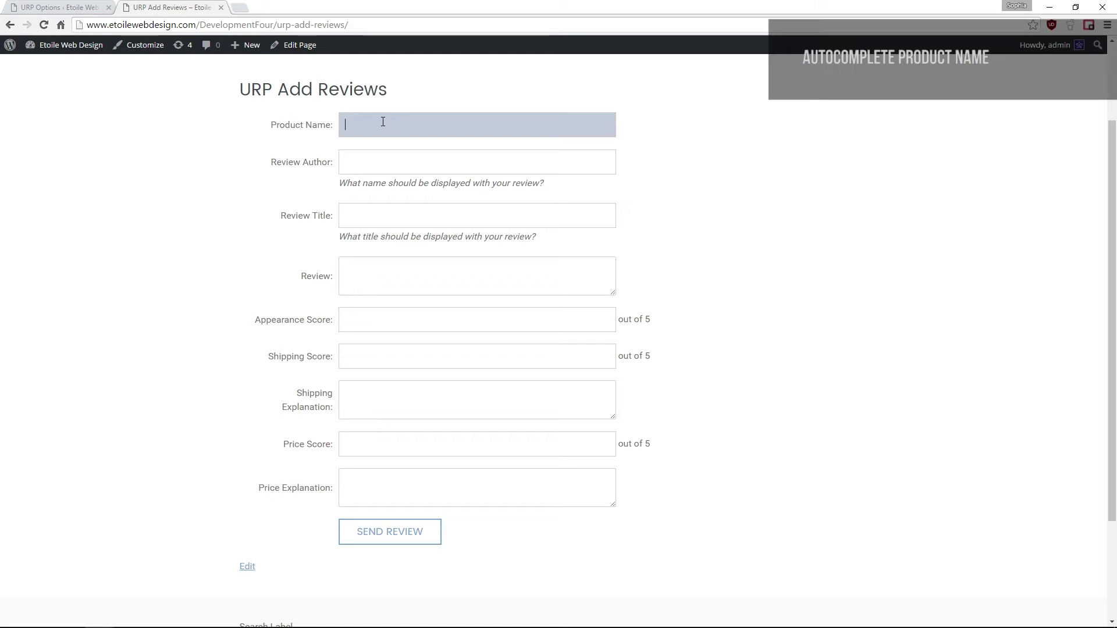
pyautogui.write('ultimate')
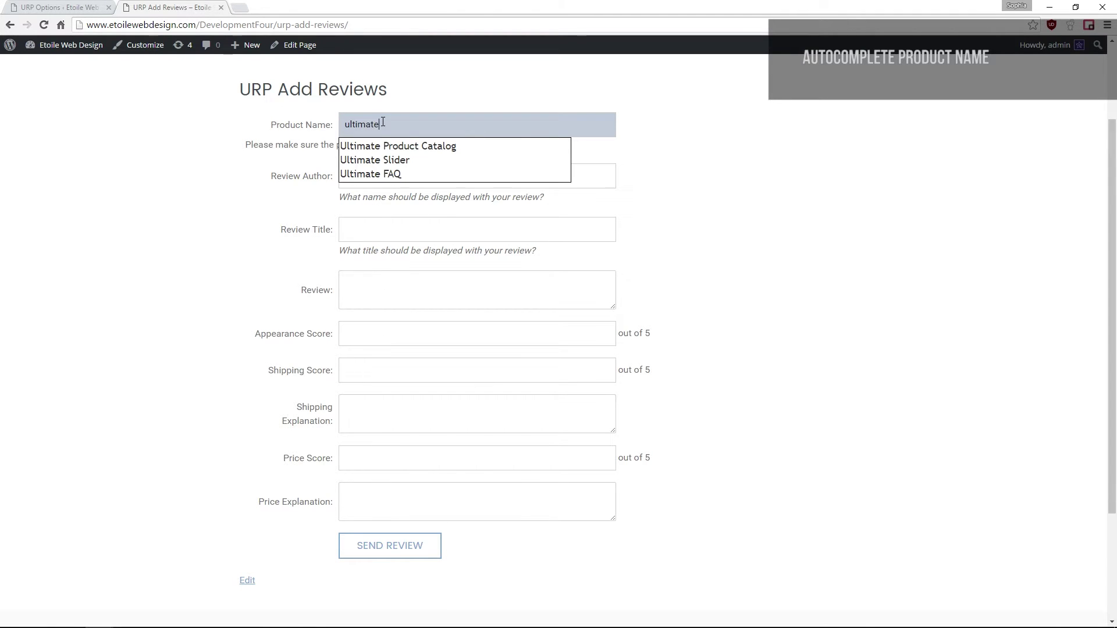
pyautogui.click(186, 175)
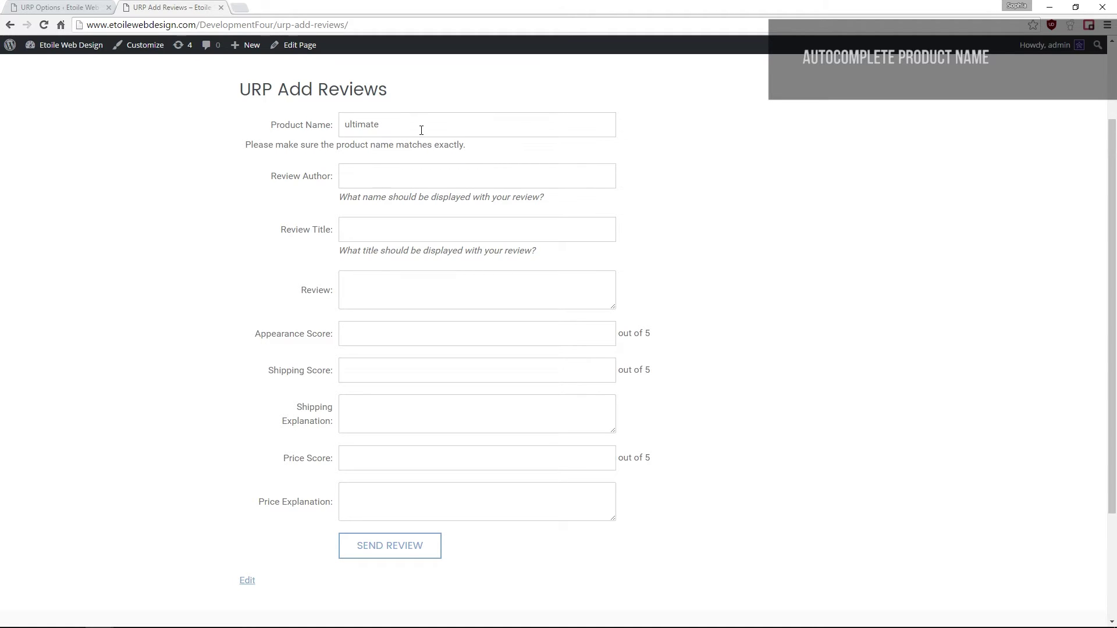
# - Return to the review settings and scroll through the Basic options
pyautogui.click(41, 5)
pyautogui.scroll(-6, 296, 501)
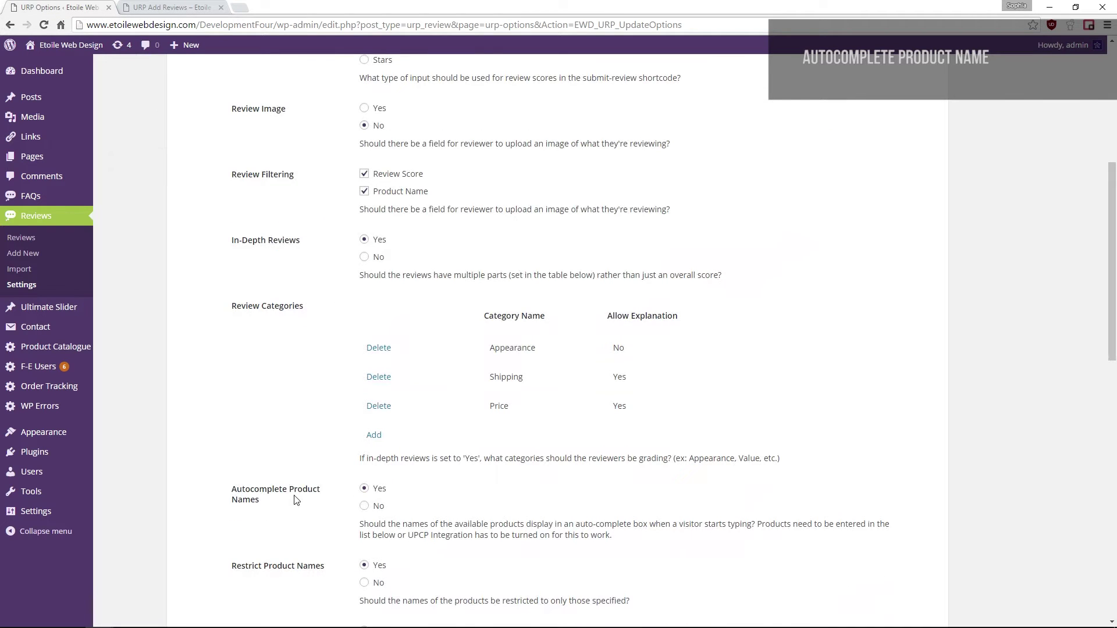
pyautogui.scroll(-2, 296, 501)
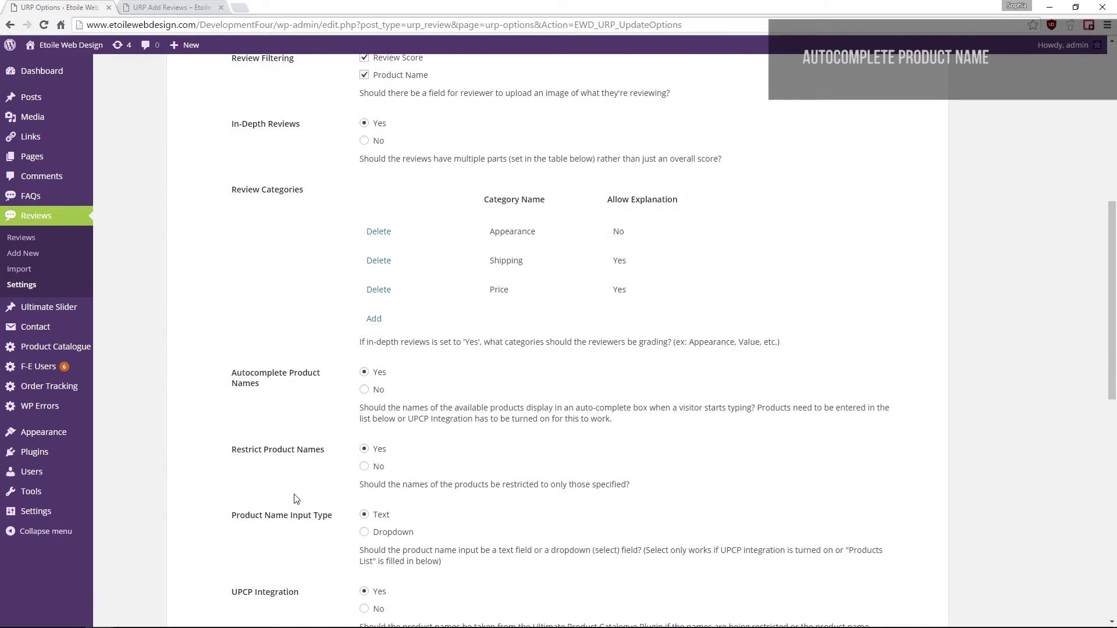
pyautogui.scroll(-4, 434, 512)
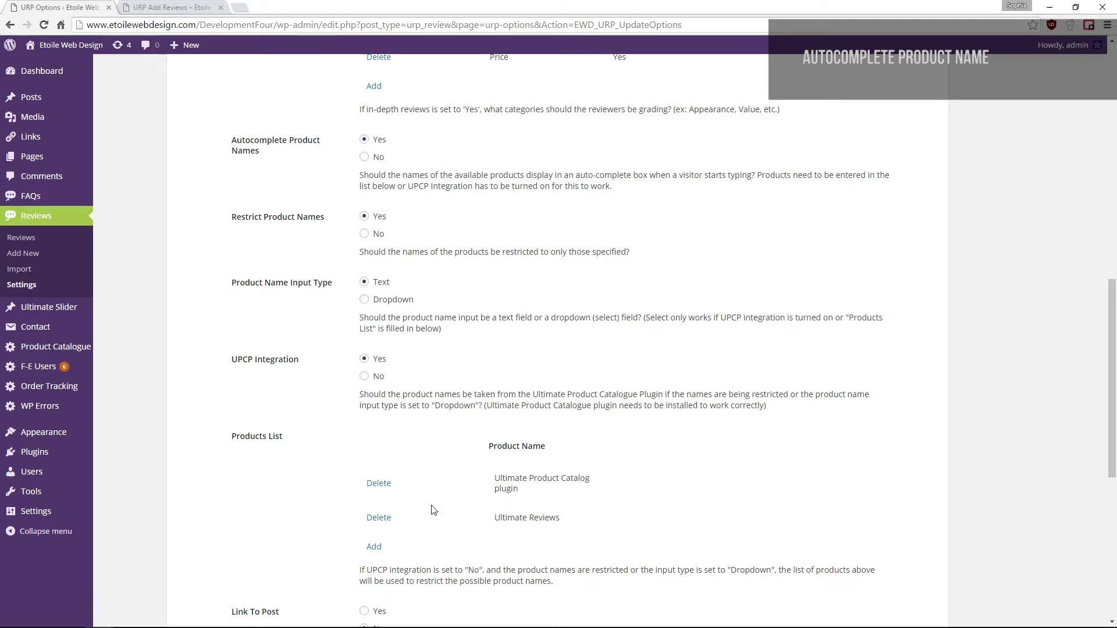
pyautogui.scroll(-3, 434, 509)
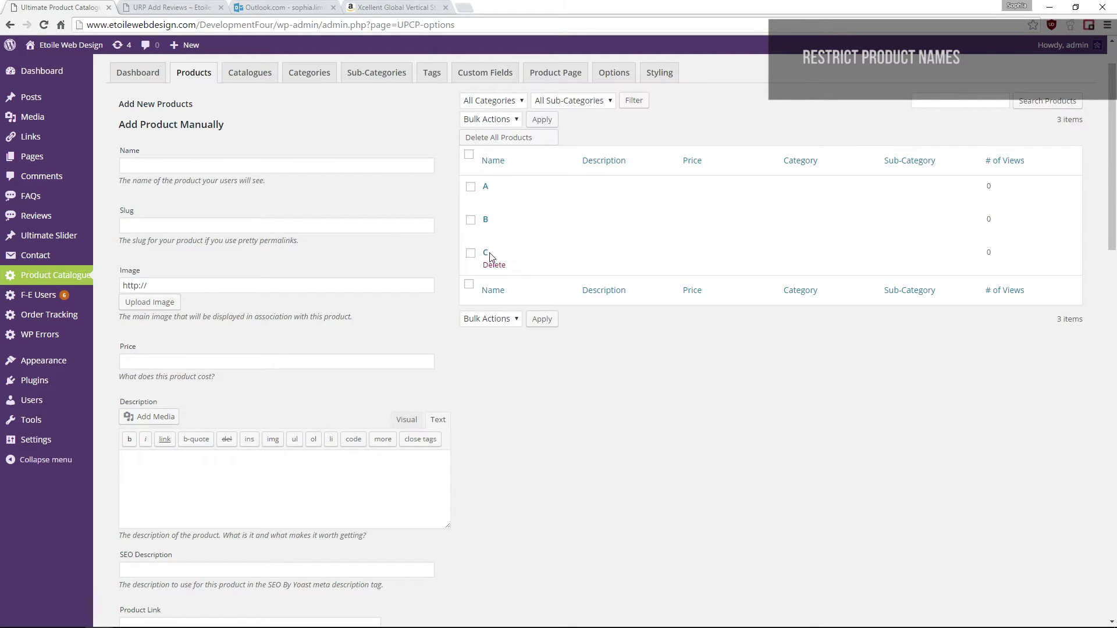
# - Open Reviews Settings, then check the form's Product Name dropdown and choose product B
pyautogui.moveTo(50, 218)
pyautogui.click(109, 266)
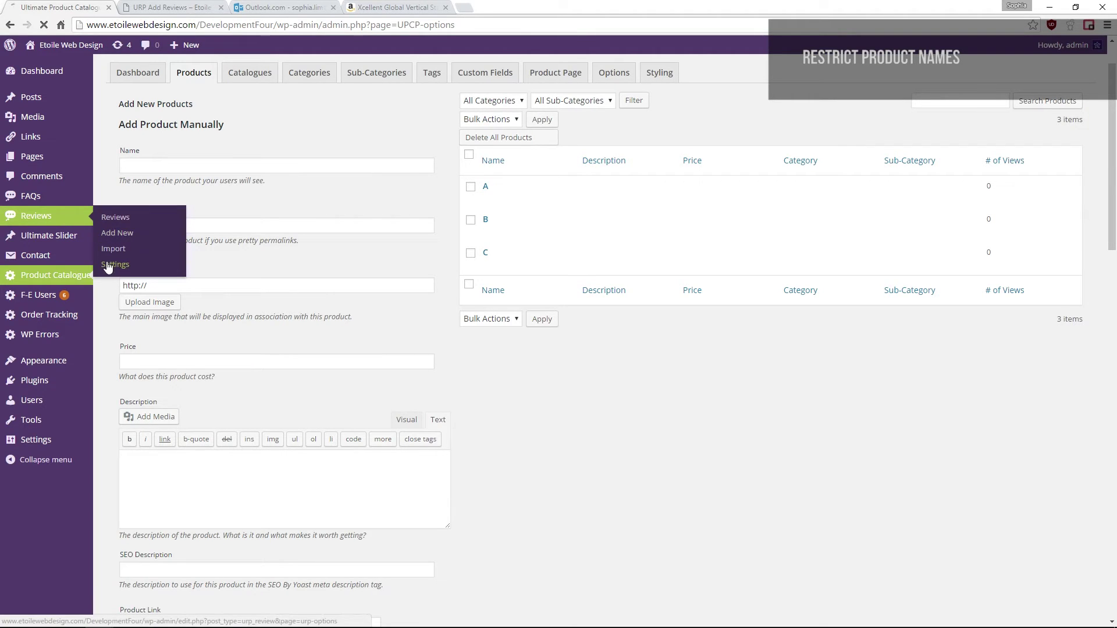
pyautogui.scroll(-2, 527, 390)
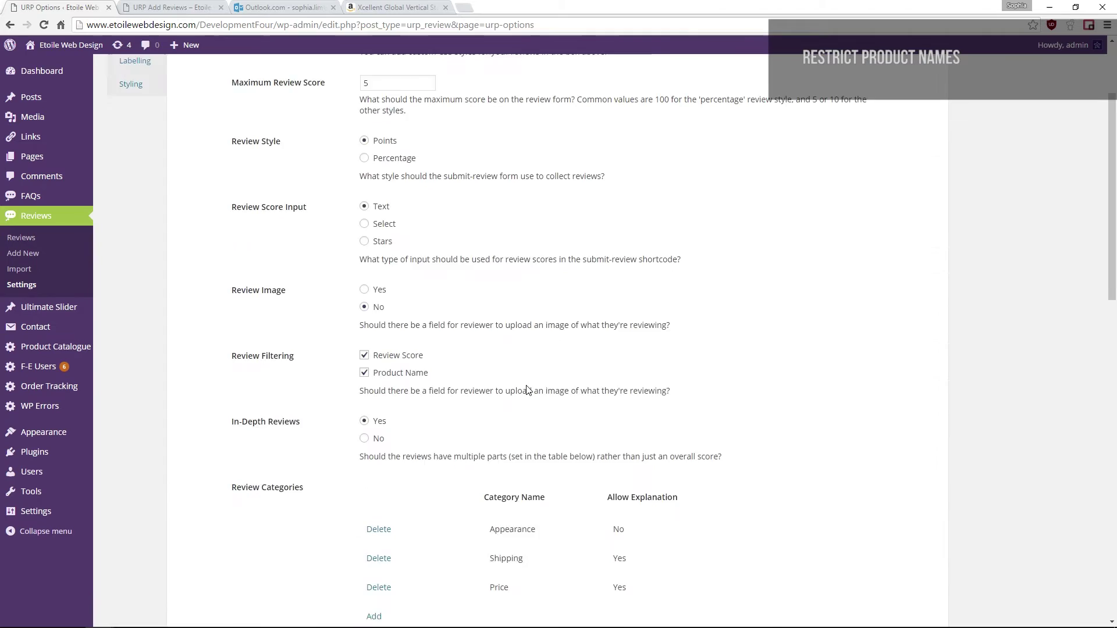
pyautogui.scroll(-10, 526, 390)
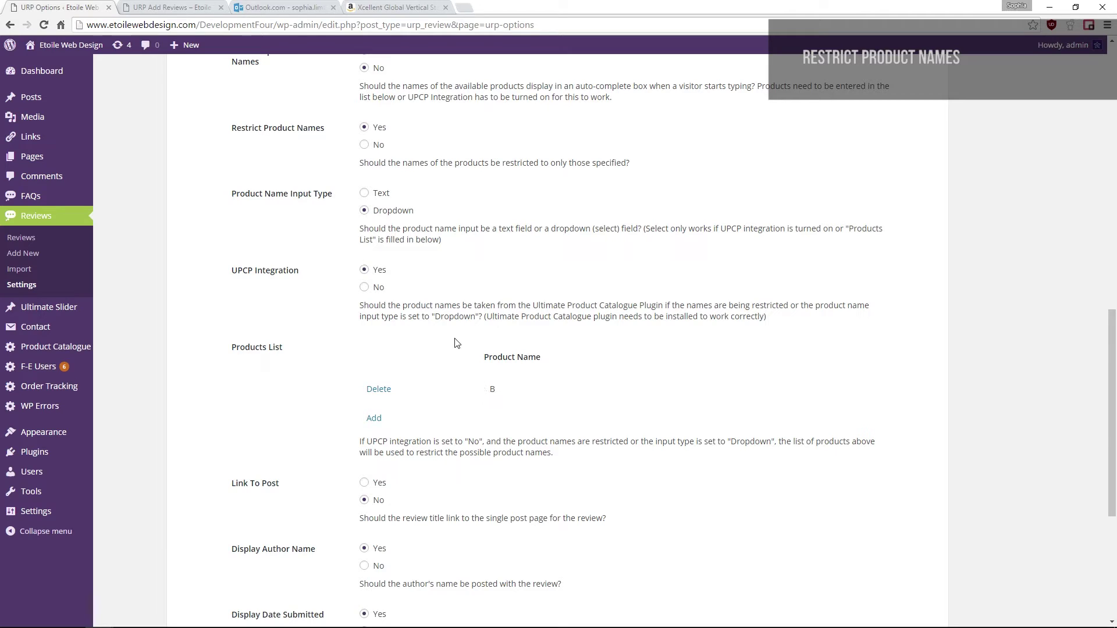
pyautogui.click(129, 6)
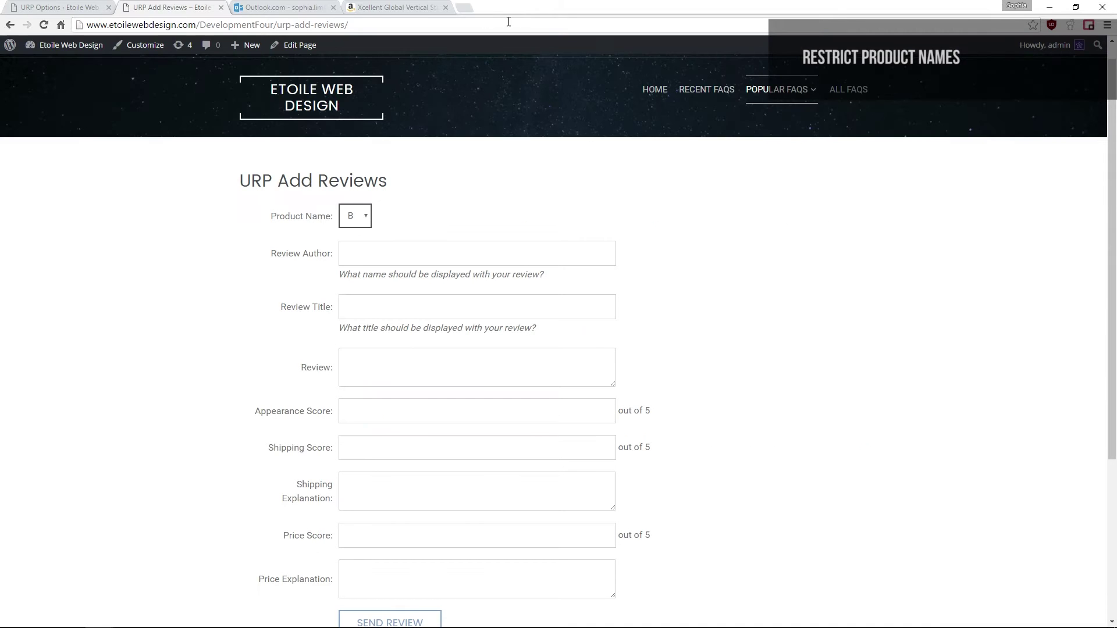
pyautogui.click(359, 214)
pyautogui.click(360, 238)
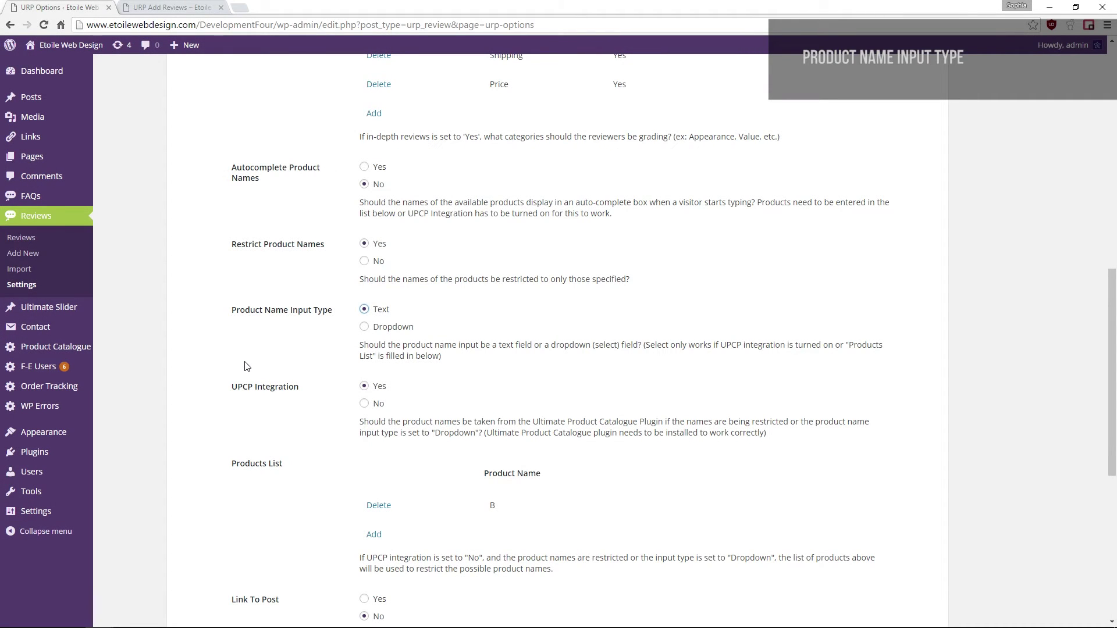
# - Save the review settings and enter B in the form's Product Name field
pyautogui.scroll(-6, 244, 365)
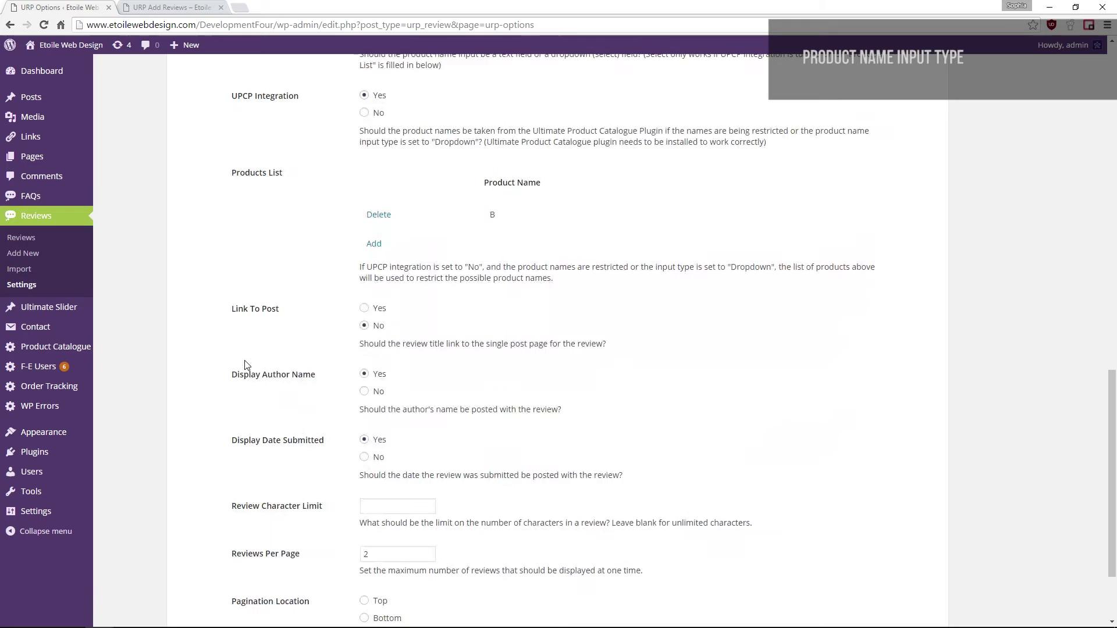
pyautogui.scroll(-1, 244, 366)
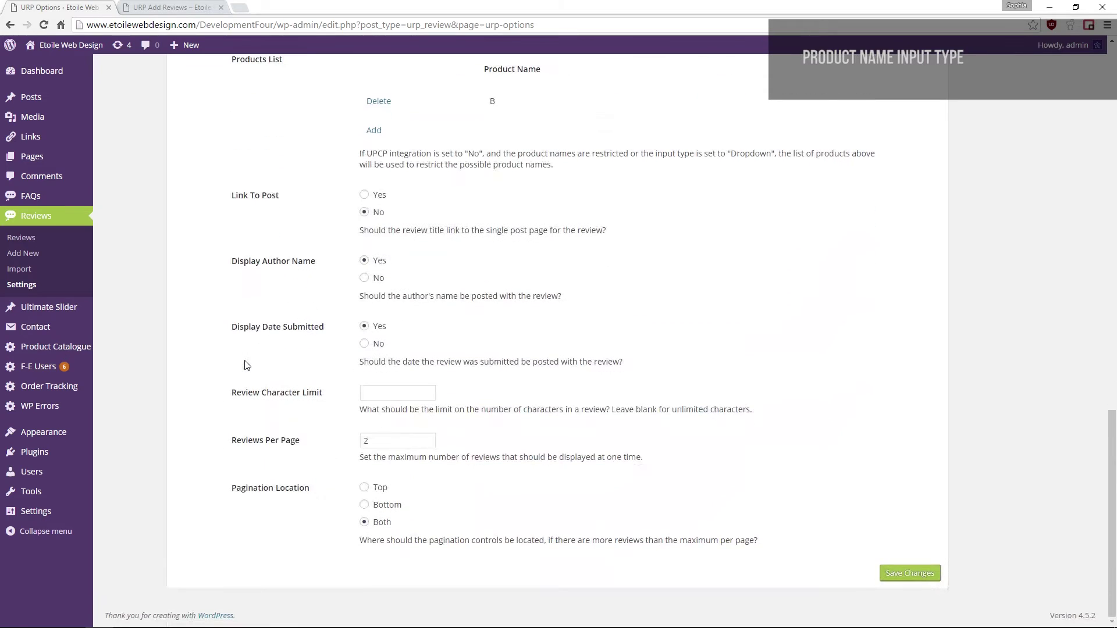
pyautogui.click(891, 573)
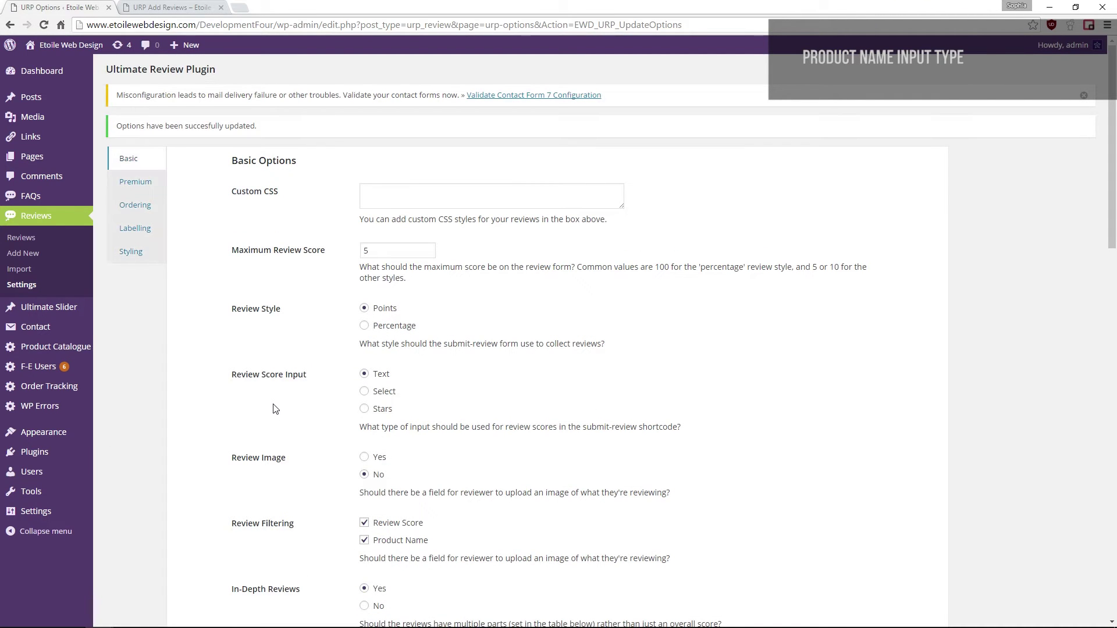
pyautogui.click(163, 7)
pyautogui.write('Text In')
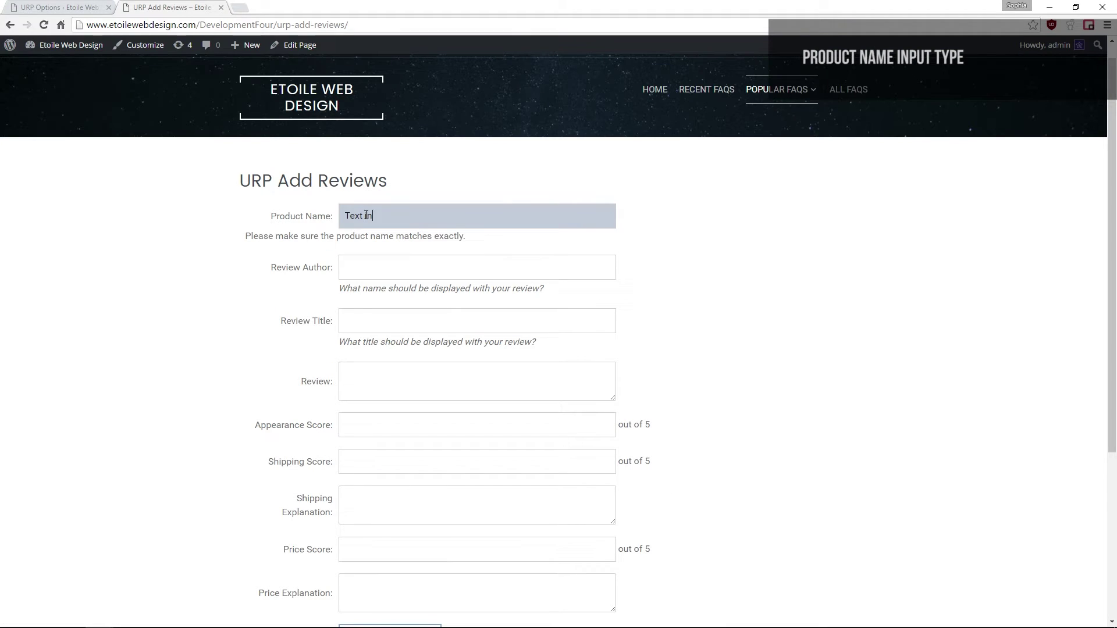
pyautogui.write('put.')
pyautogui.moveTo(432, 222); pyautogui.dragTo(291, 210)
pyautogui.write('B')
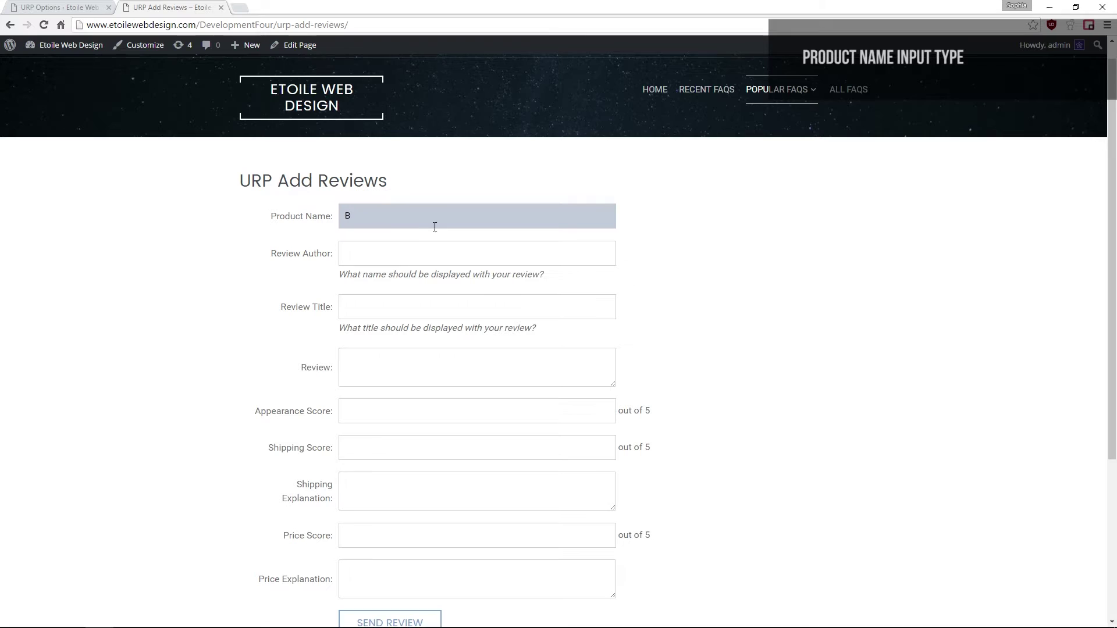
pyautogui.click(726, 247)
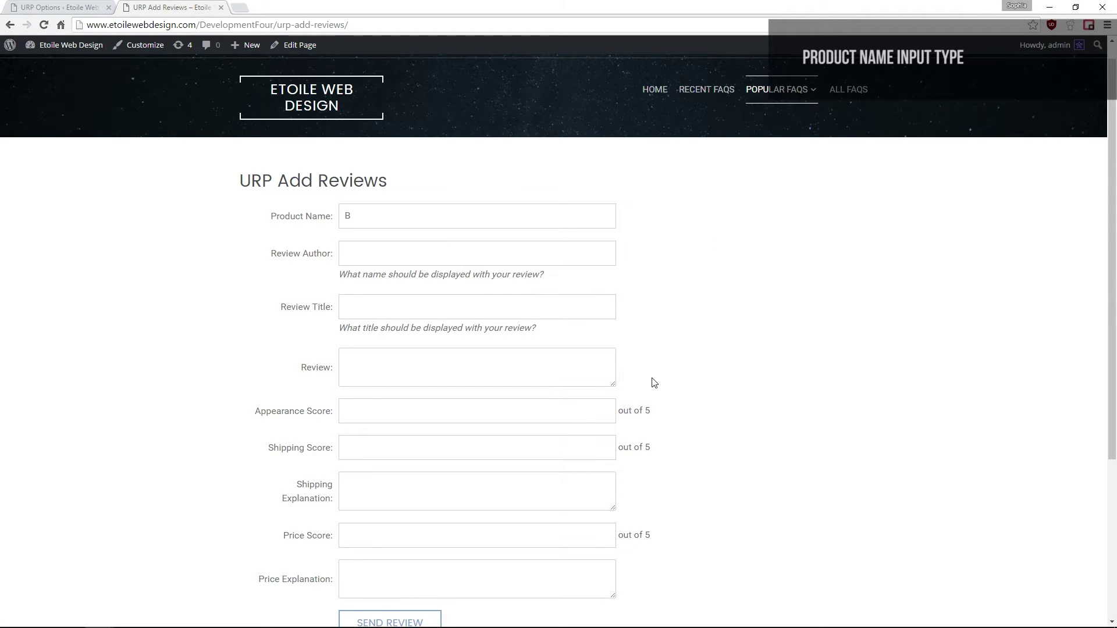
# - Reload the review form and keep B selected as the Product Name
pyautogui.scroll(-1, 653, 382)
pyautogui.press('F5')
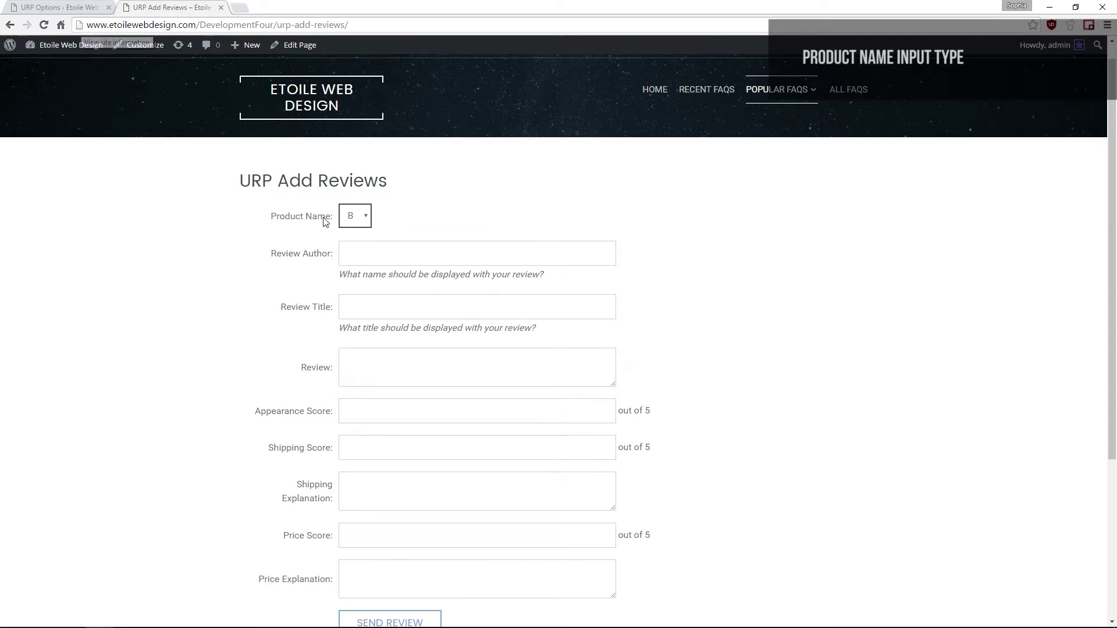
pyautogui.click(365, 218)
pyautogui.click(362, 238)
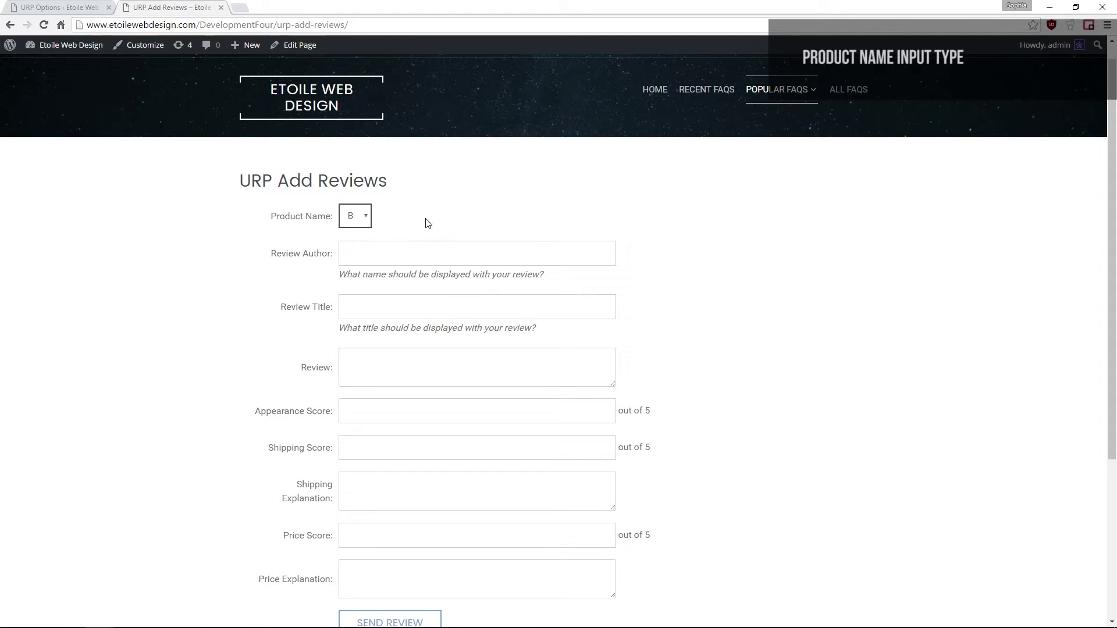
pyautogui.click(43, 25)
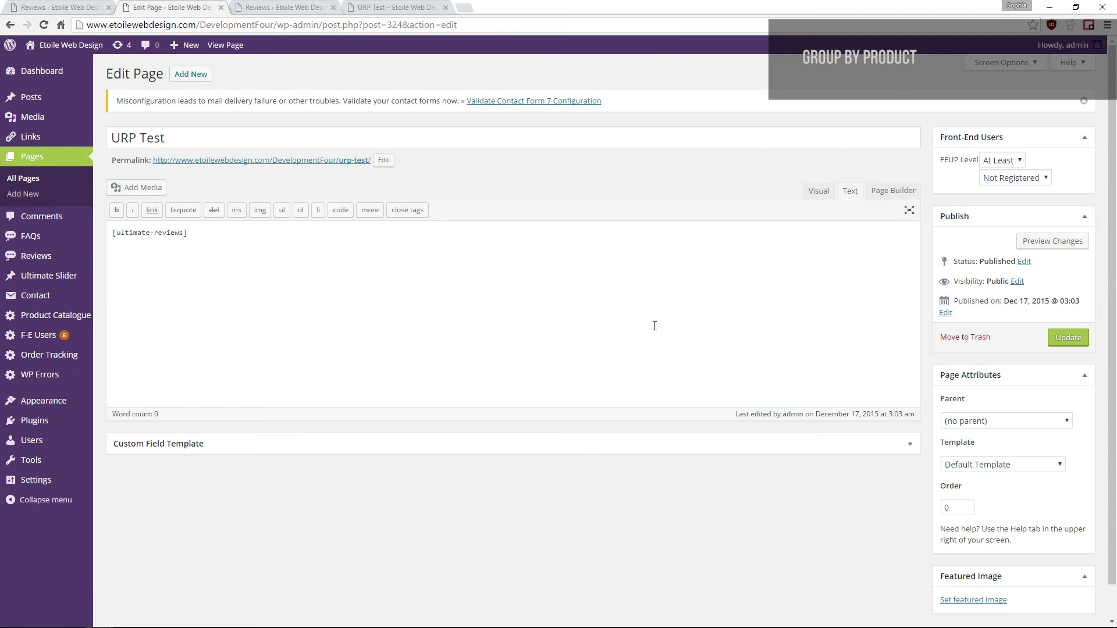
# - Delete product_name='Ultimate Reviews' from the URP Test shortcode and update the page
pyautogui.write('product_name=')
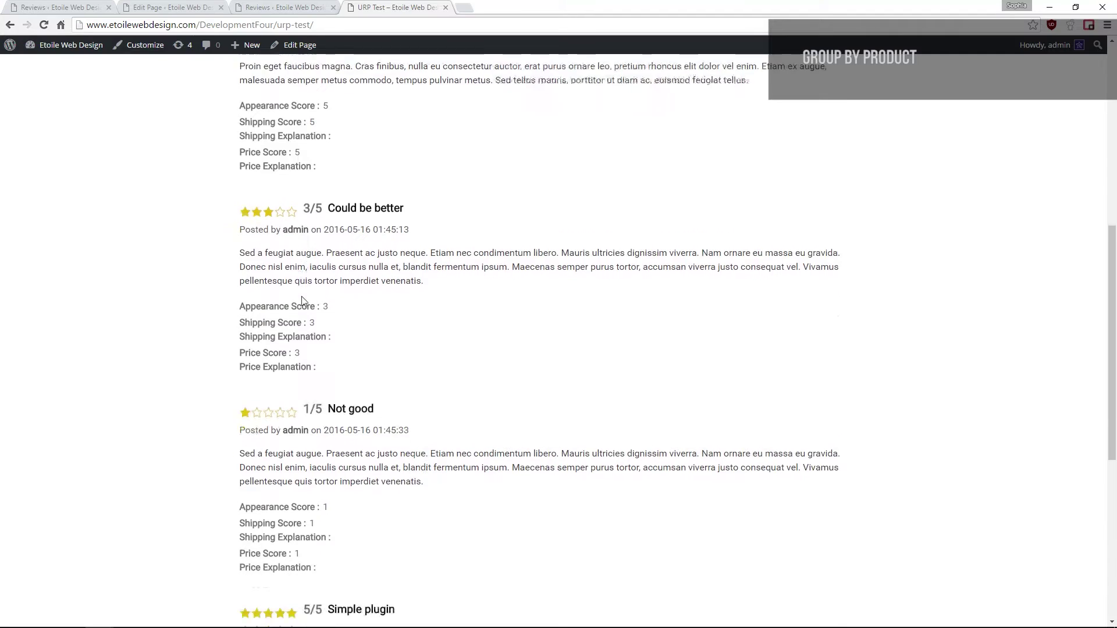
pyautogui.scroll(-4, 302, 297)
pyautogui.scroll(-2, 302, 297)
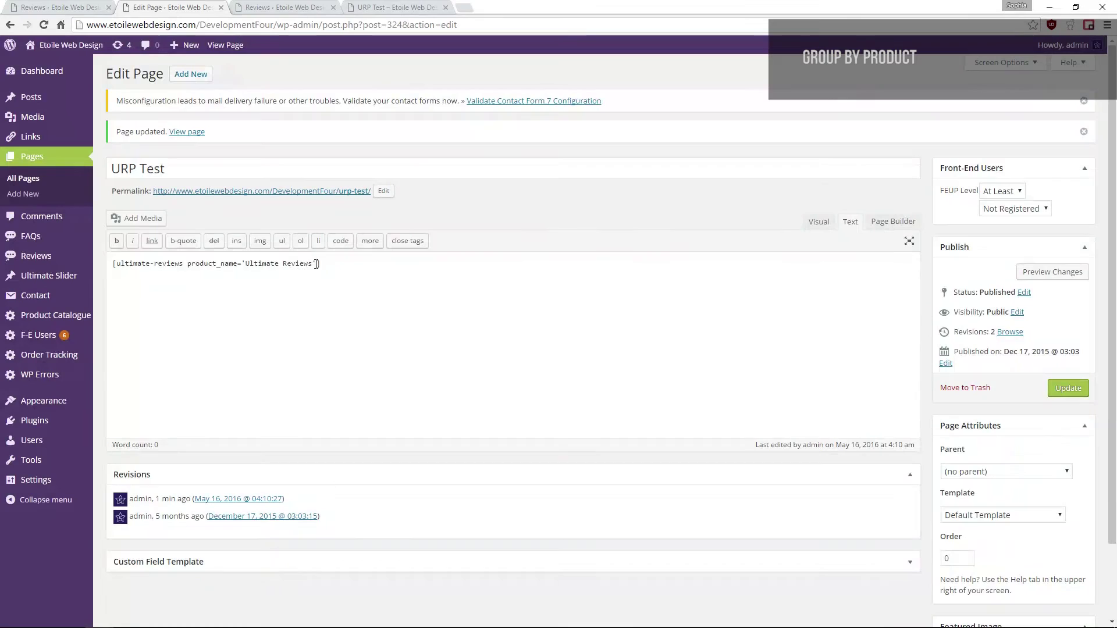
pyautogui.moveTo(295, 268); pyautogui.dragTo(191, 269)
pyautogui.press('BackSpace')
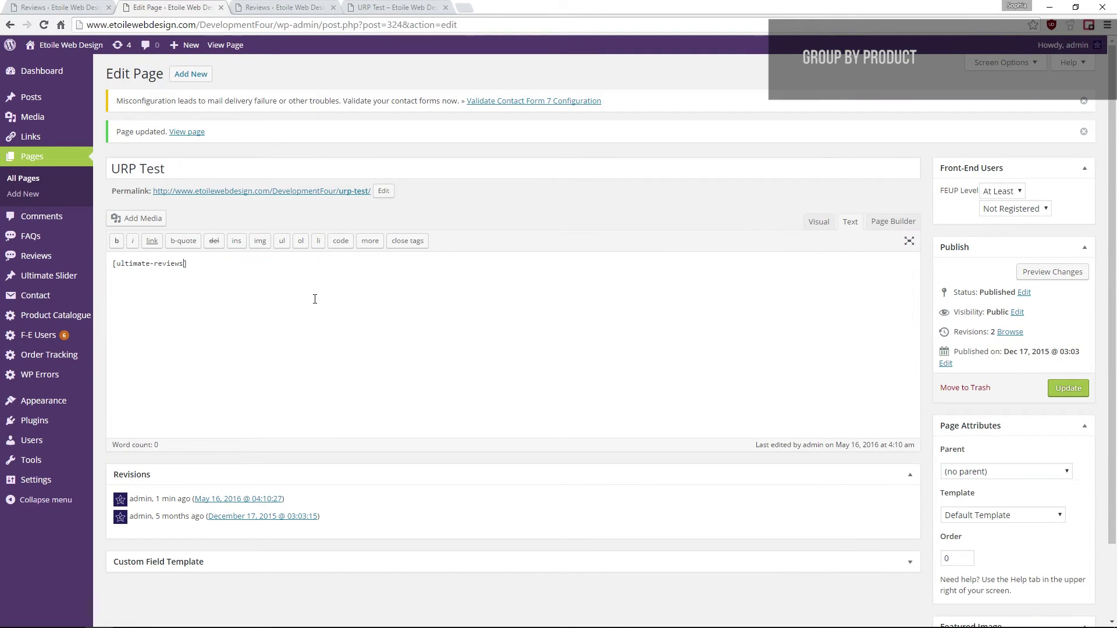
pyautogui.click(1062, 388)
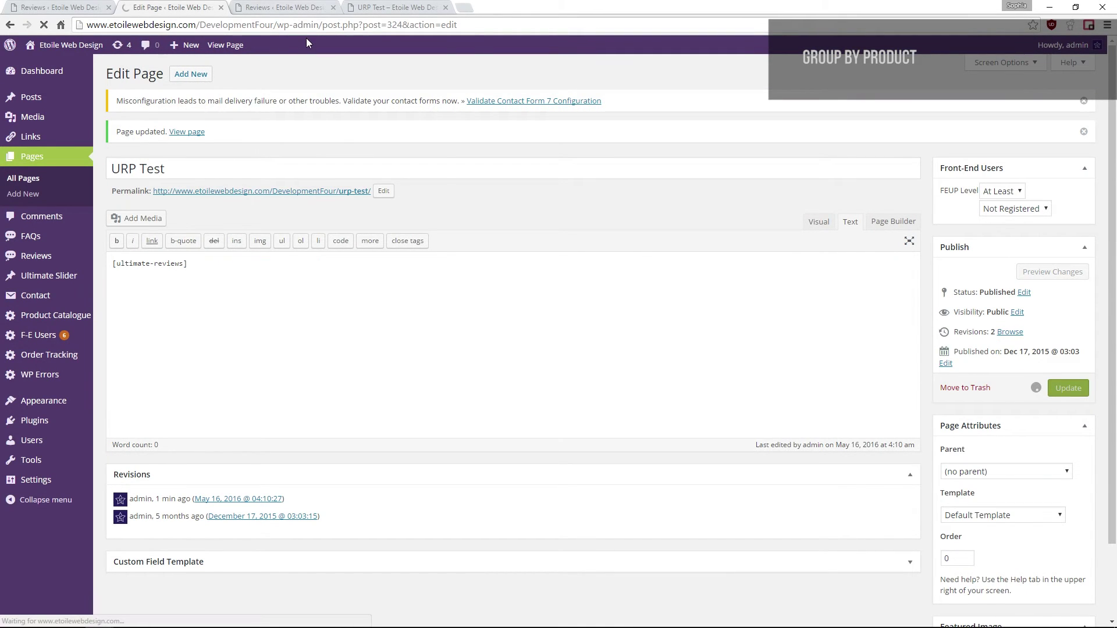
# - Reload the live URP Test page and scroll through reviews grouped by product
pyautogui.click(398, 7)
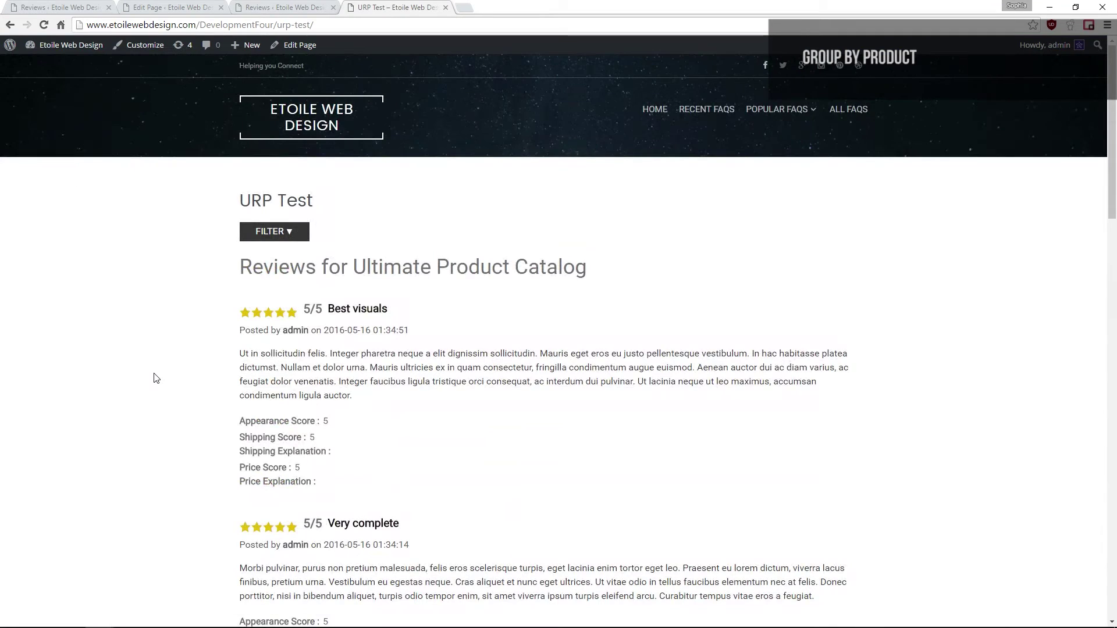
pyautogui.press('F5')
pyautogui.scroll(-3, 156, 378)
pyautogui.scroll(-9, 156, 378)
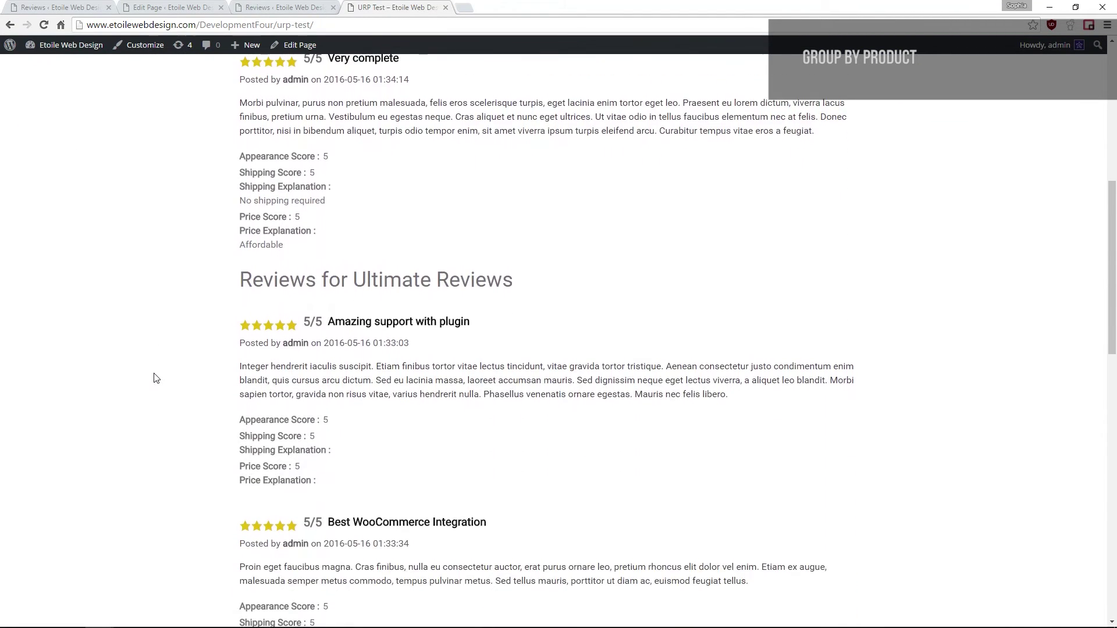
pyautogui.scroll(-2, 155, 378)
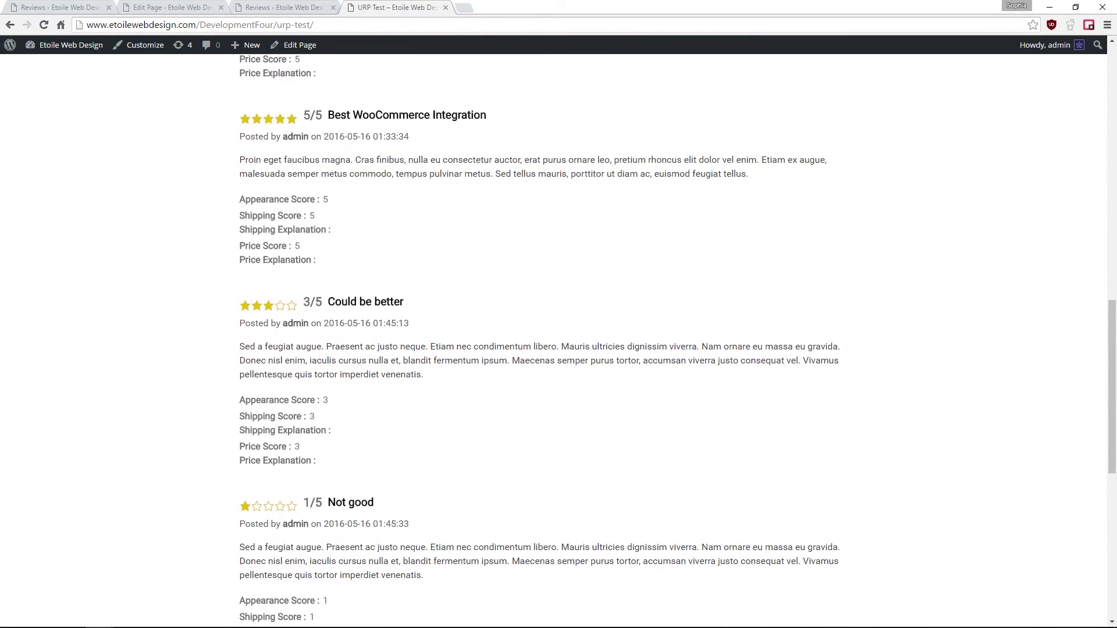
pyautogui.click(243, 618)
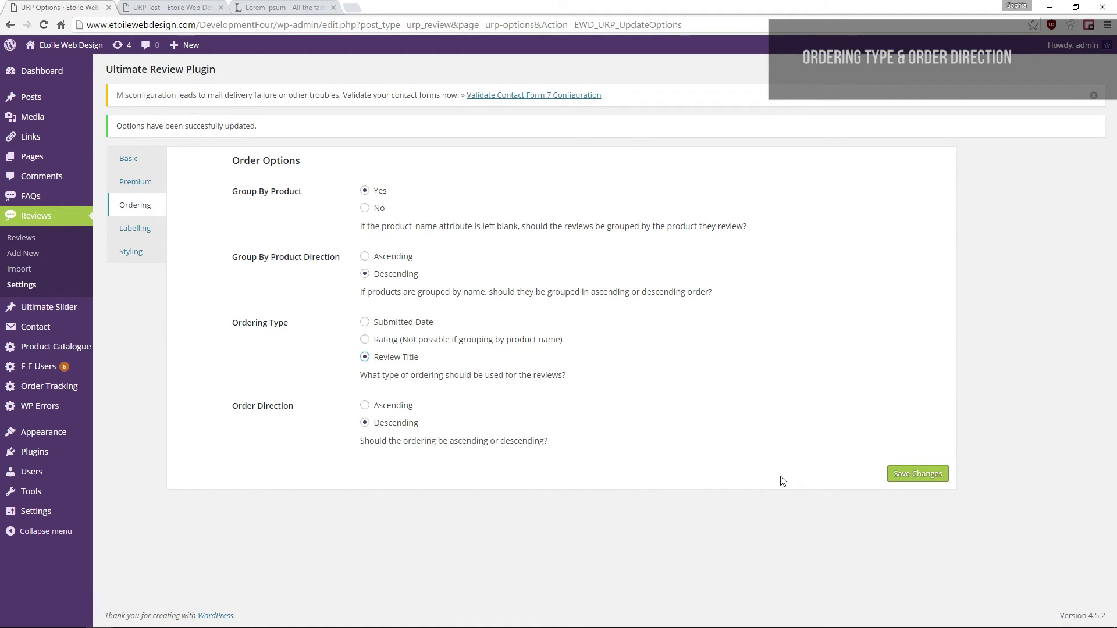
# - Save the Review Title, descending ordering and reload URP Test to check the new order
pyautogui.click(917, 480)
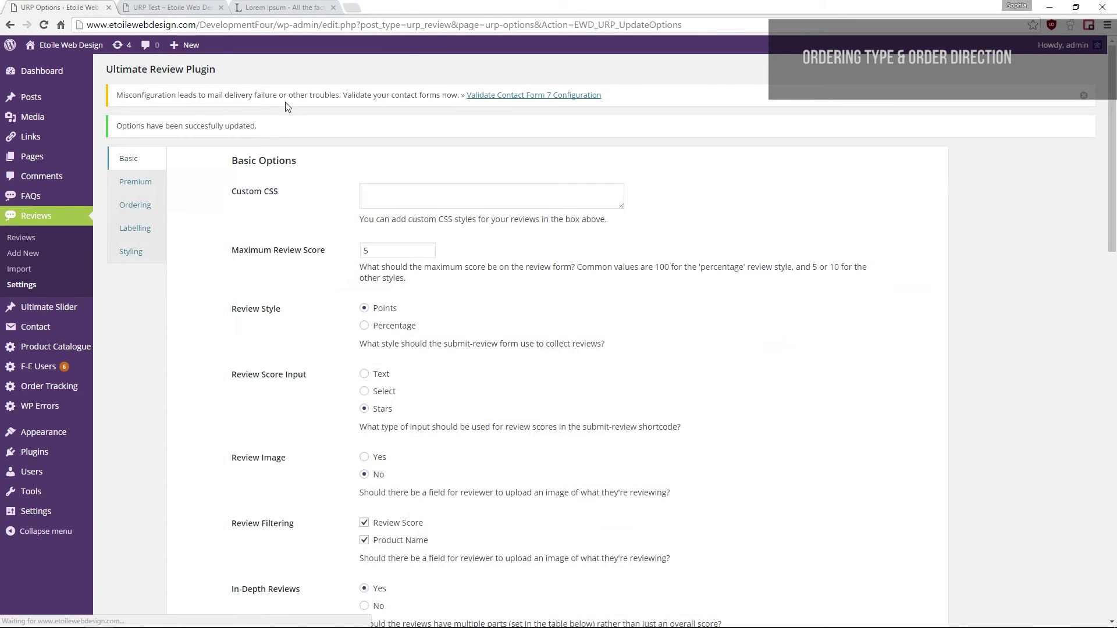
pyautogui.click(181, 6)
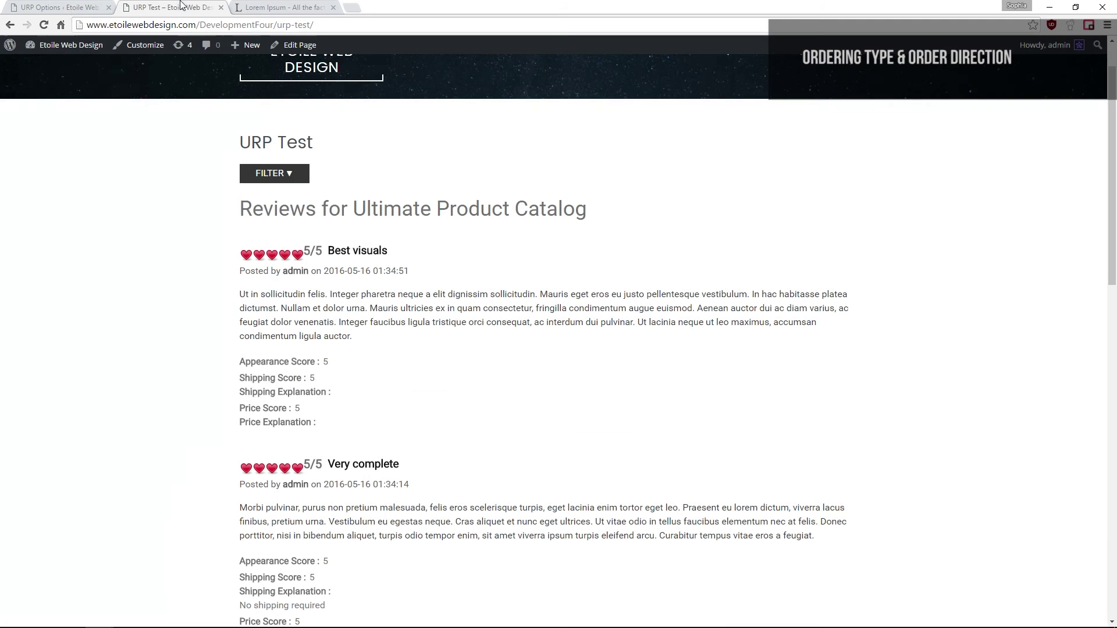
pyautogui.click(47, 26)
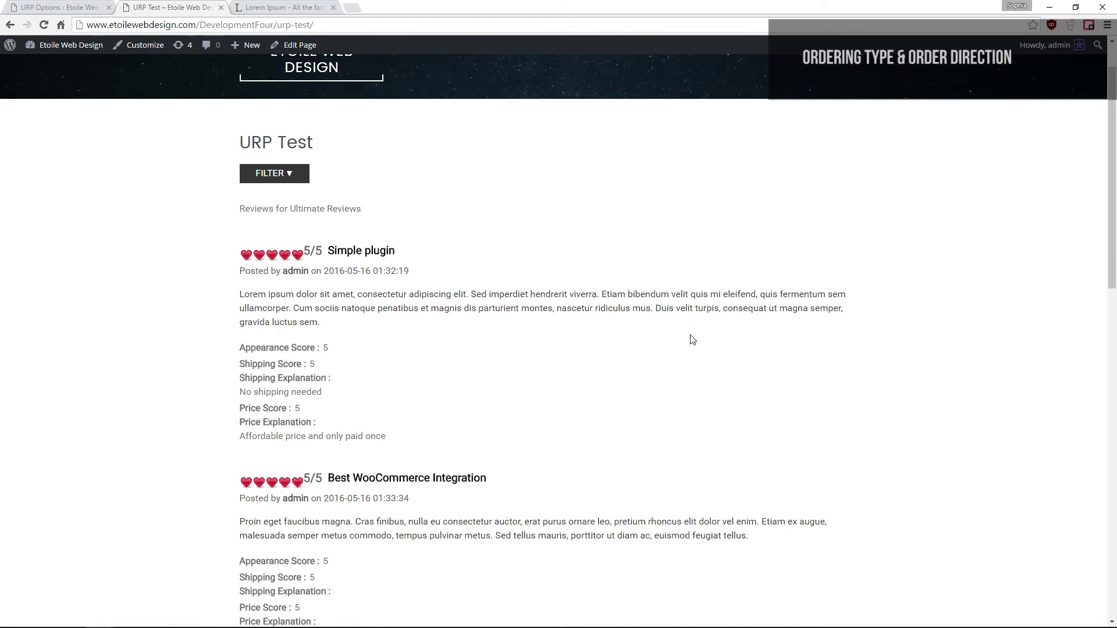
pyautogui.scroll(-3, 693, 339)
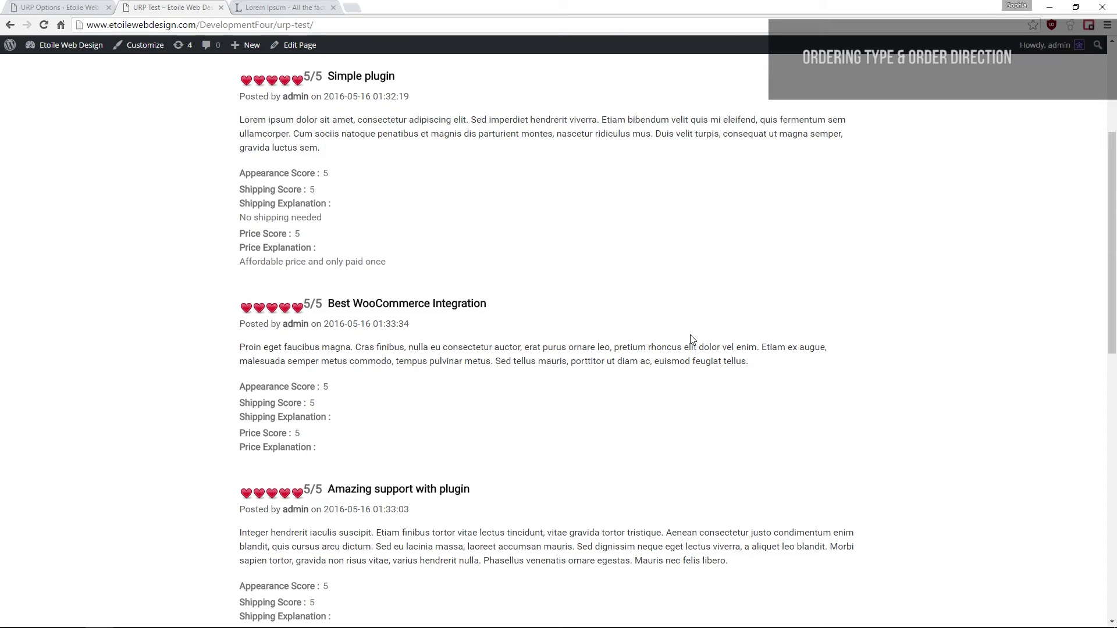
pyautogui.scroll(-3, 692, 339)
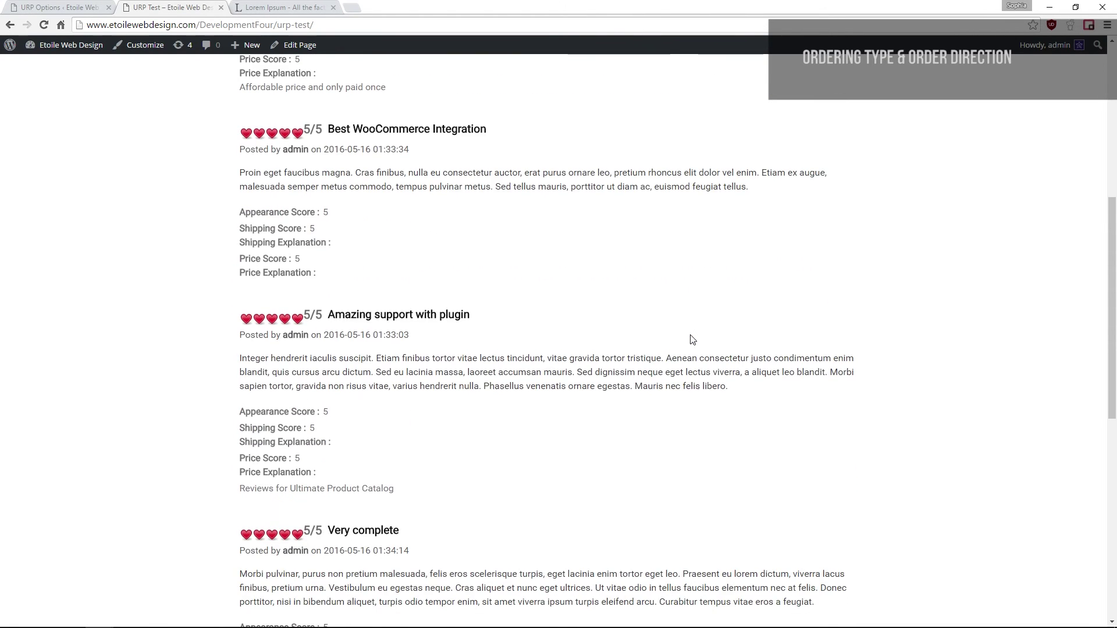
pyautogui.scroll(-1, 692, 339)
pyautogui.scroll(-1, 692, 340)
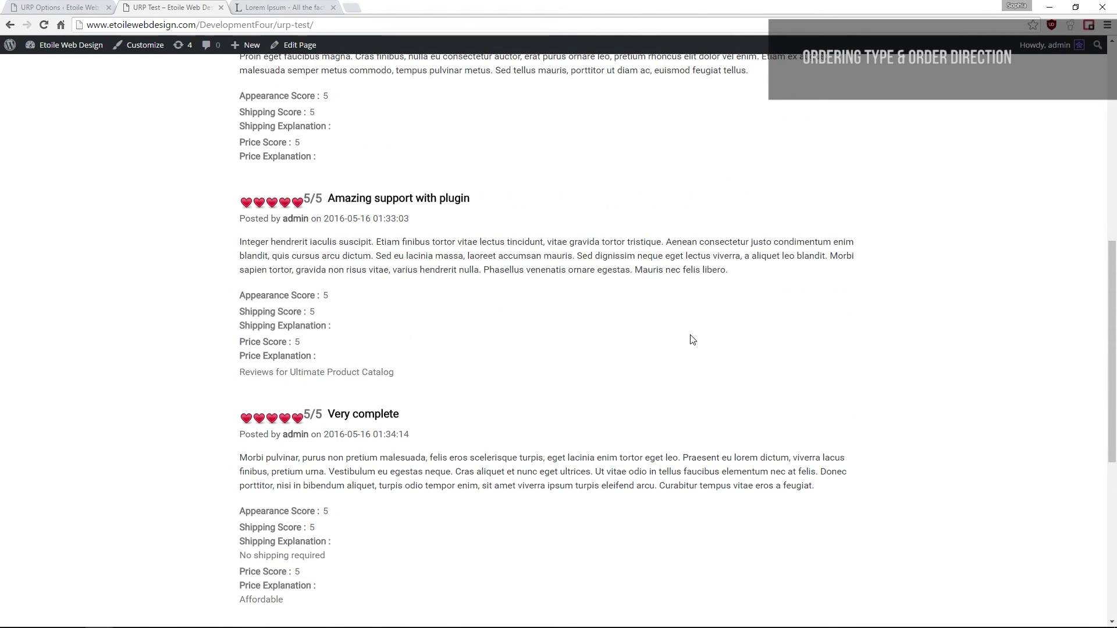
pyautogui.scroll(-7, 692, 339)
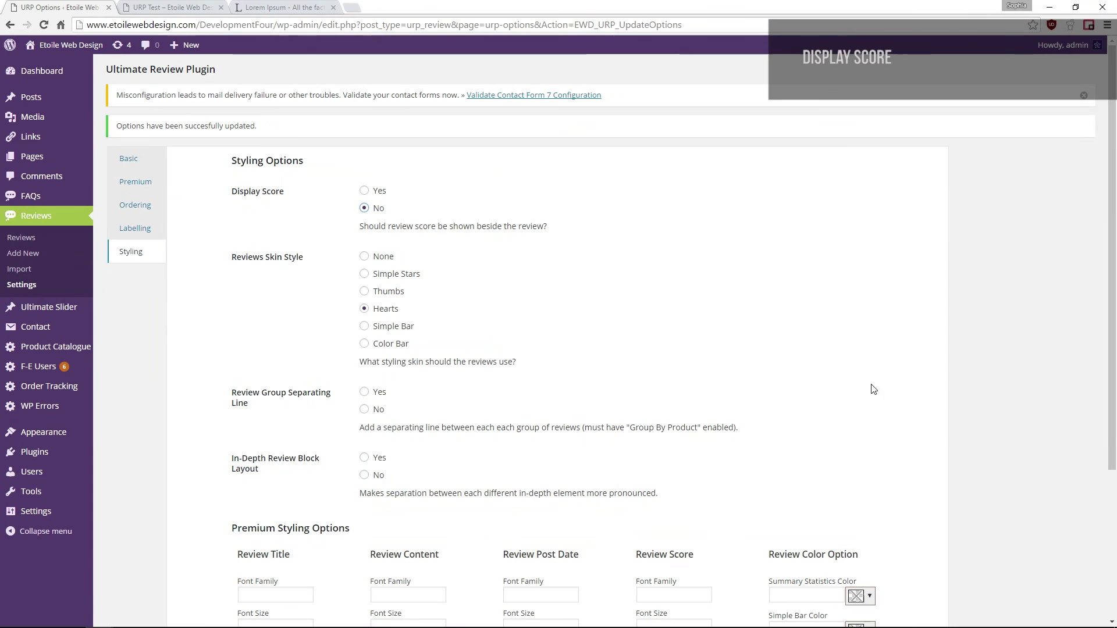
# - Set Display Score to Yes in Styling, save, and reload URP Test to see 5/5 scores
pyautogui.scroll(-3, 841, 453)
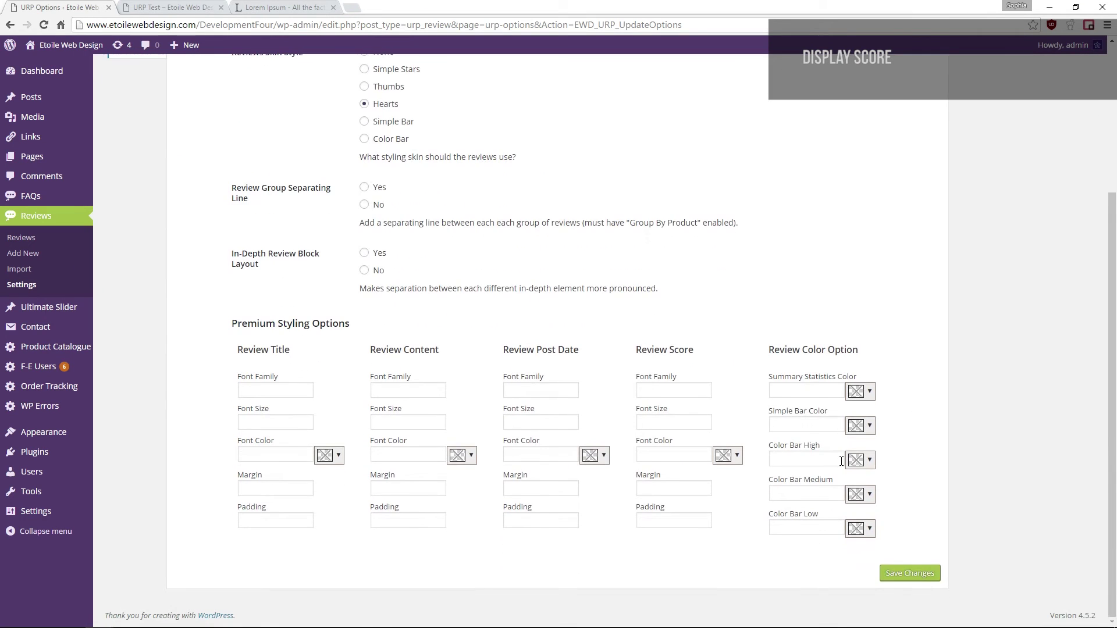
pyautogui.click(895, 579)
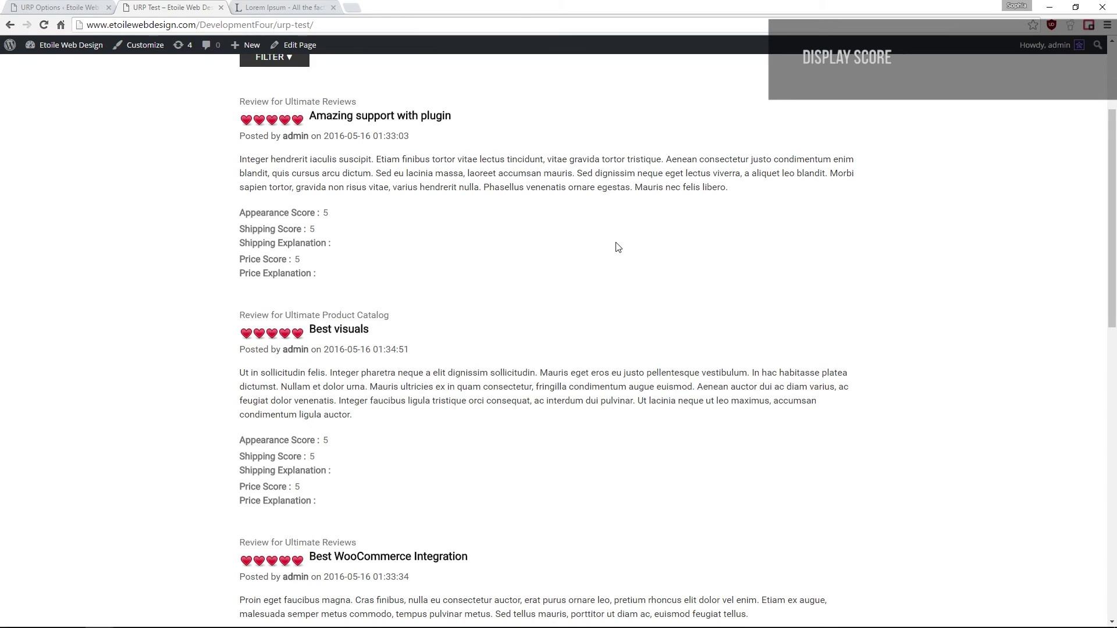
pyautogui.scroll(-1, 618, 247)
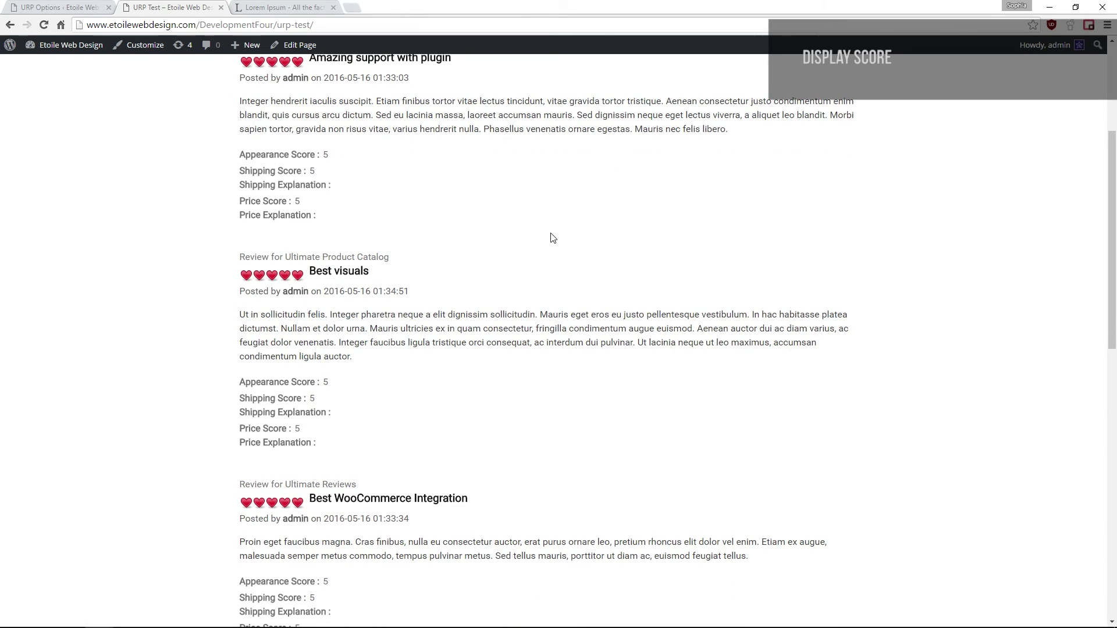
pyautogui.click(67, 5)
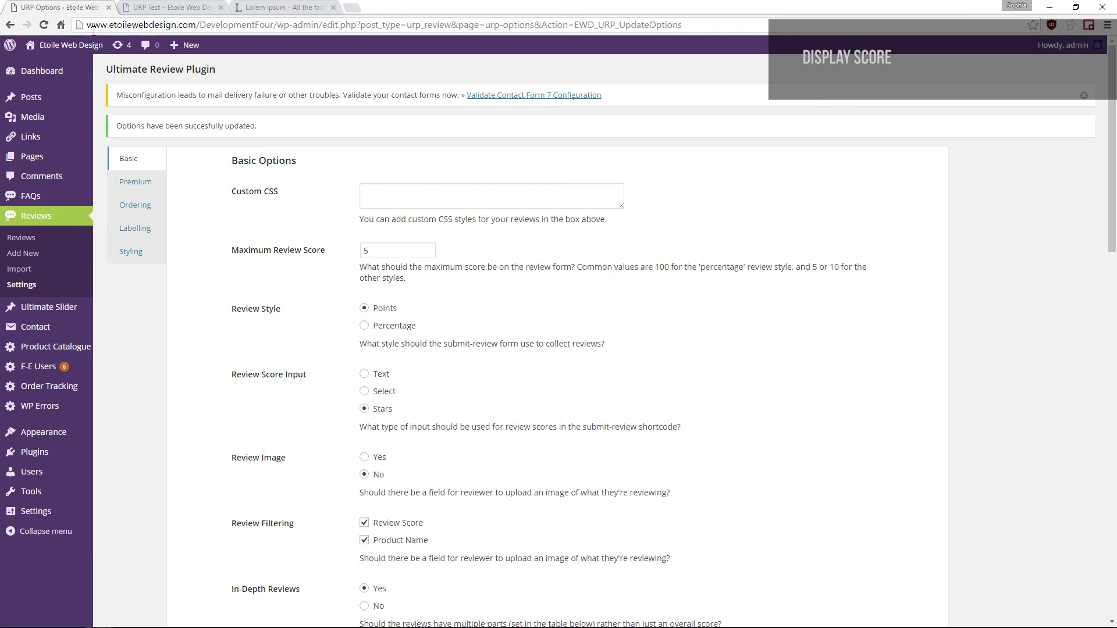
pyautogui.click(142, 253)
pyautogui.scroll(-3, 822, 488)
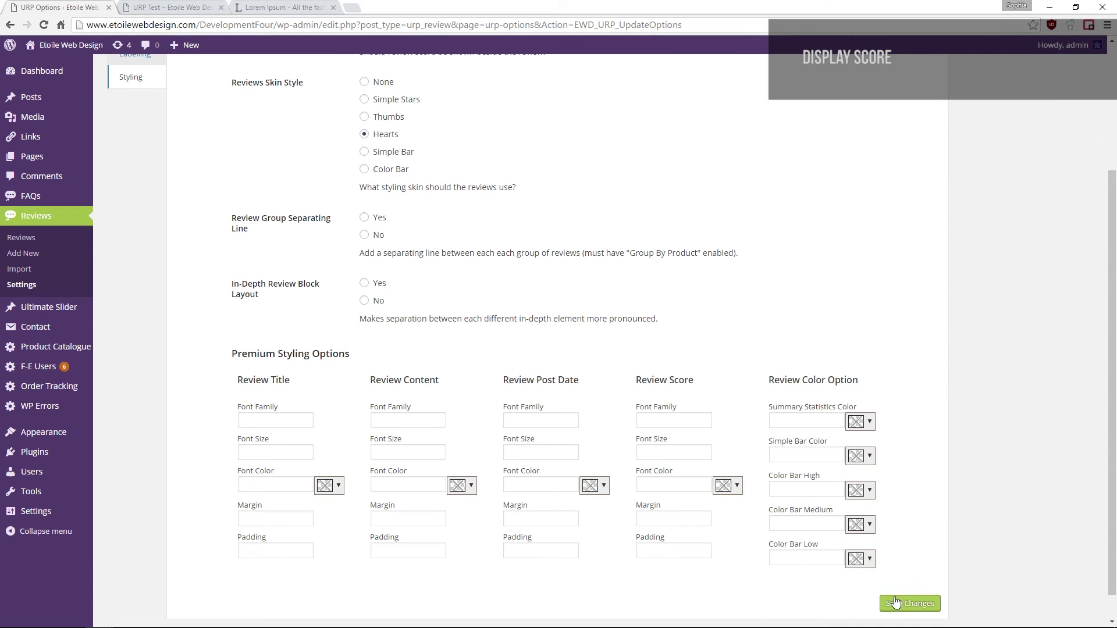
pyautogui.click(908, 605)
pyautogui.click(172, 7)
pyautogui.click(43, 24)
pyautogui.scroll(1, 505, 365)
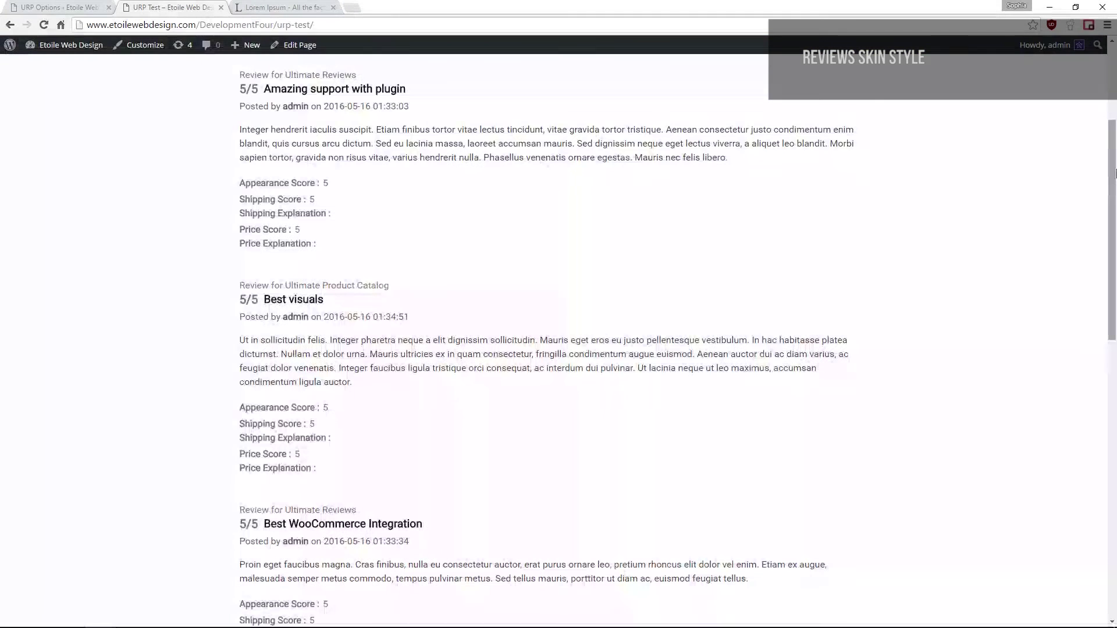
# - Try the Thumbs option for Reviews Skin Style, then scroll through the remaining Styling settings
pyautogui.scroll(-3, 1116, 262)
pyautogui.moveTo(1116, 262); pyautogui.dragTo(1116, 396)
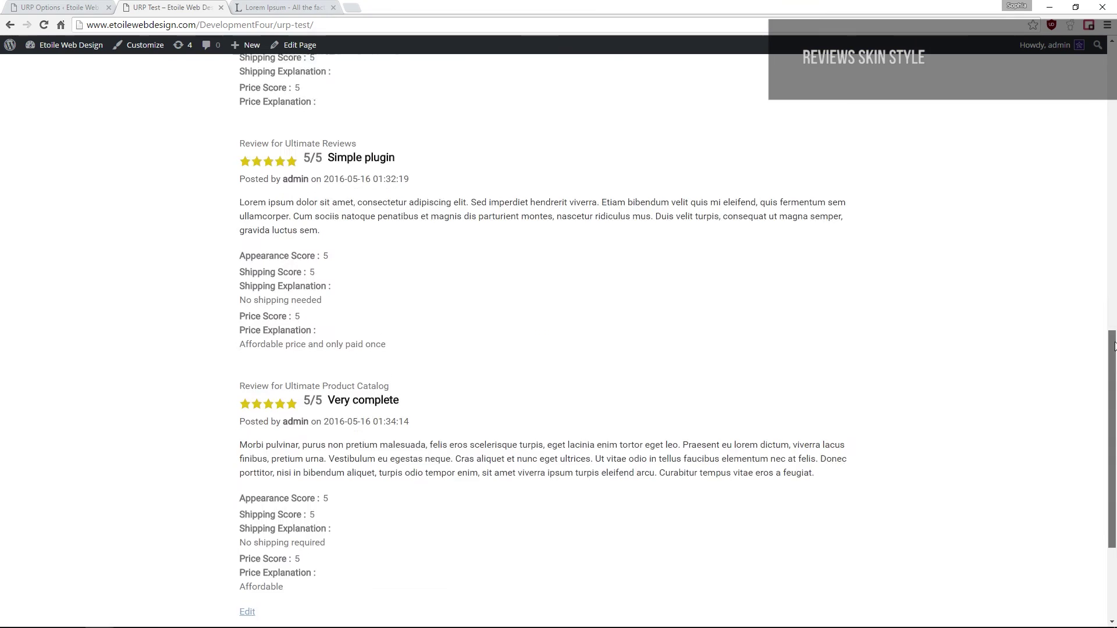
pyautogui.moveTo(1116, 343); pyautogui.dragTo(1116, 165)
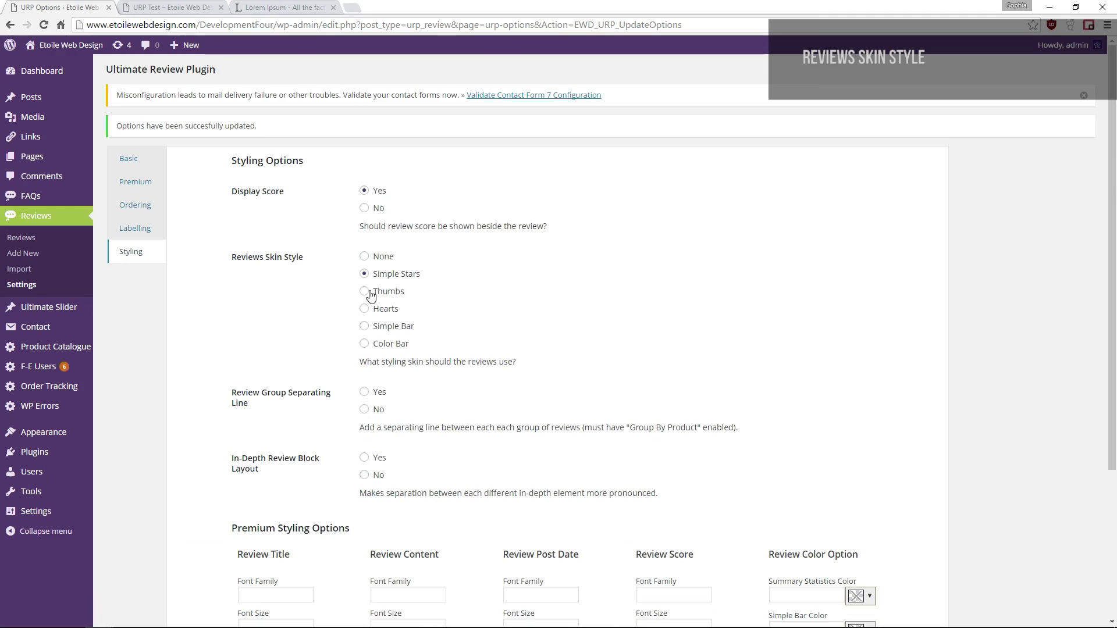
pyautogui.click(370, 295)
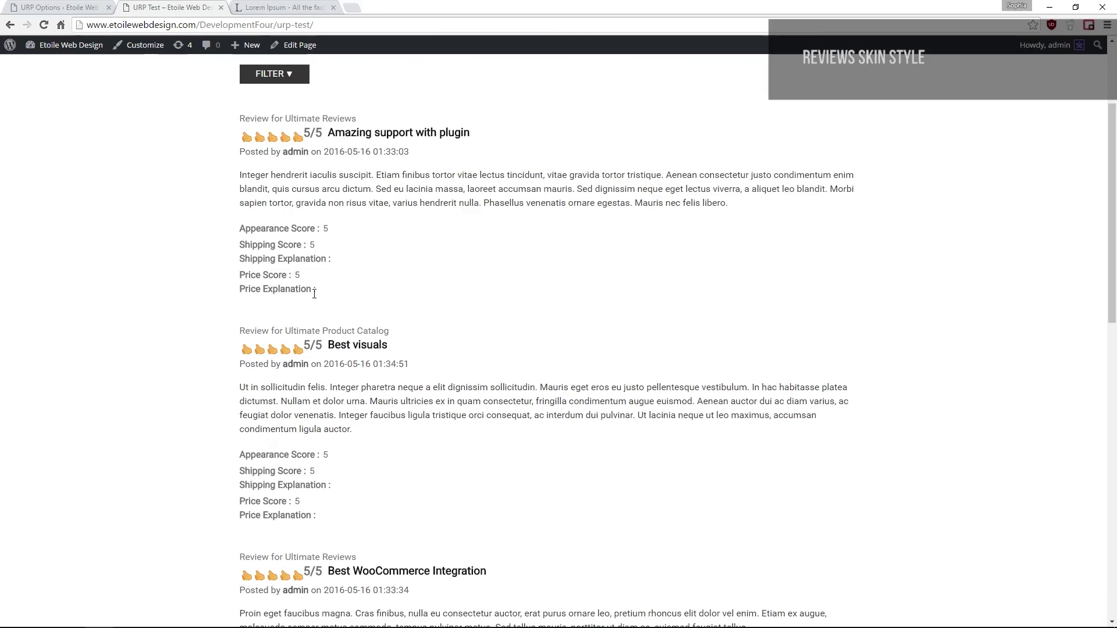
pyautogui.scroll(-4, 314, 293)
pyautogui.scroll(-3, 316, 294)
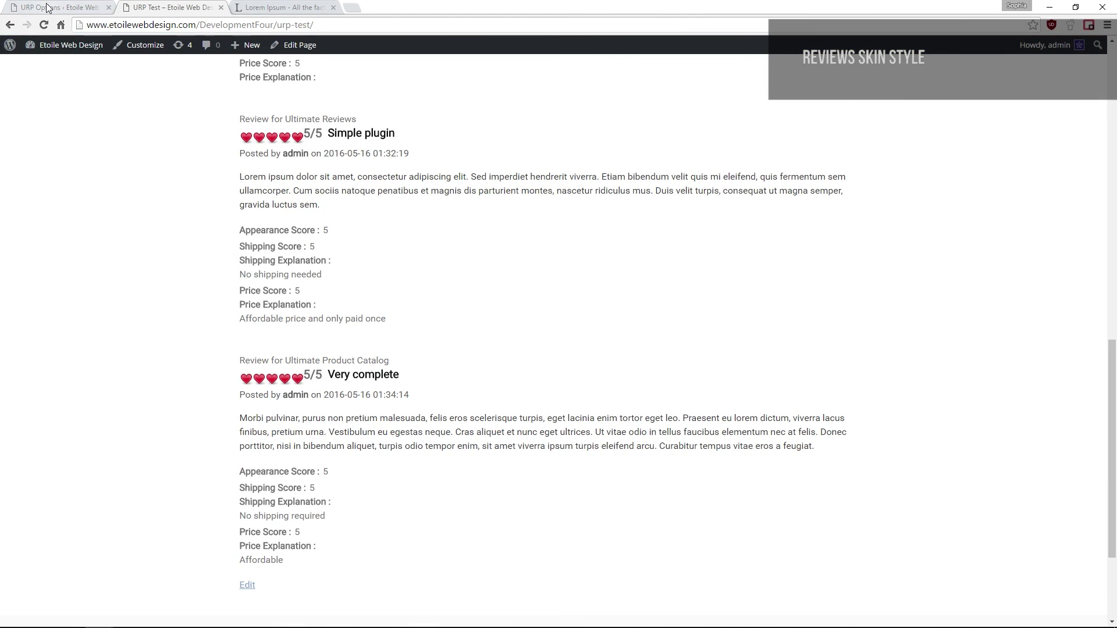
pyautogui.scroll(5, 169, 261)
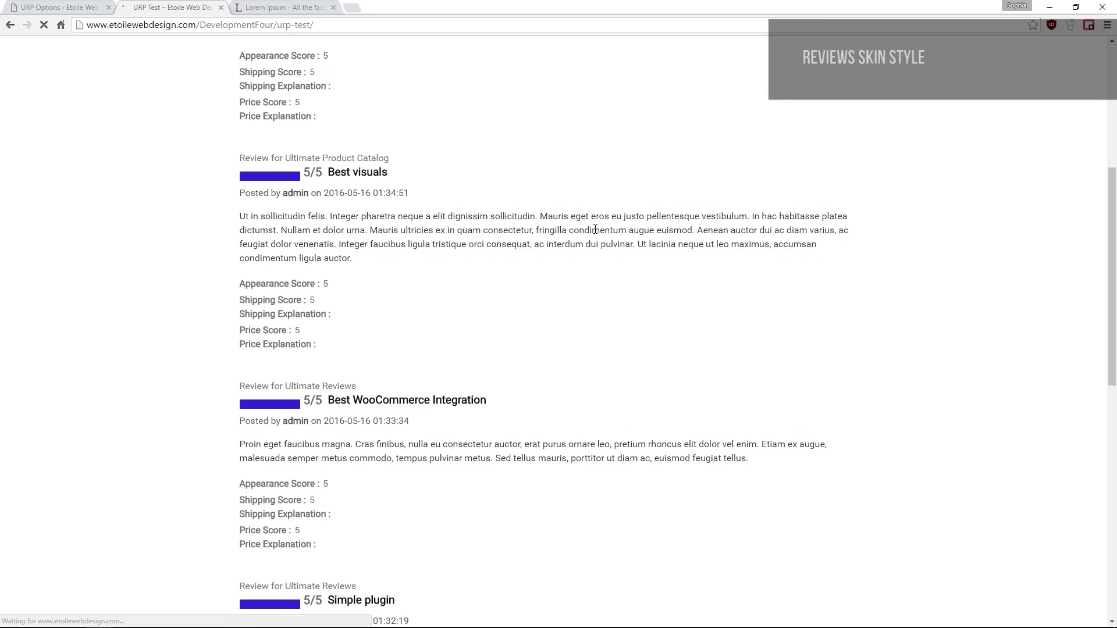
pyautogui.scroll(-4, 594, 230)
pyautogui.scroll(-1, 594, 229)
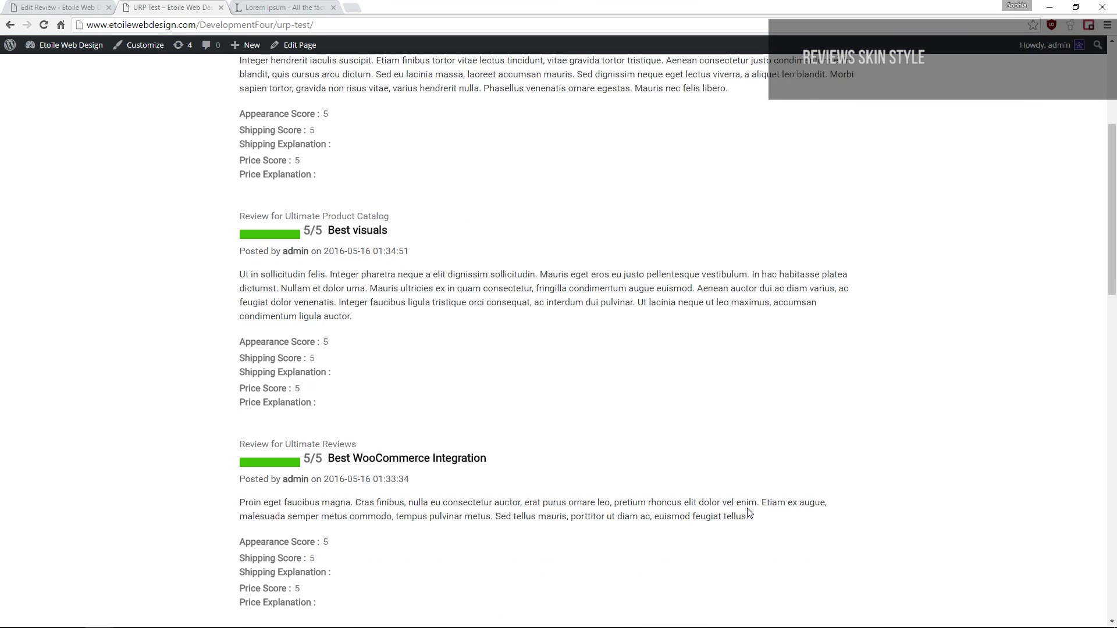
pyautogui.scroll(-3, 750, 512)
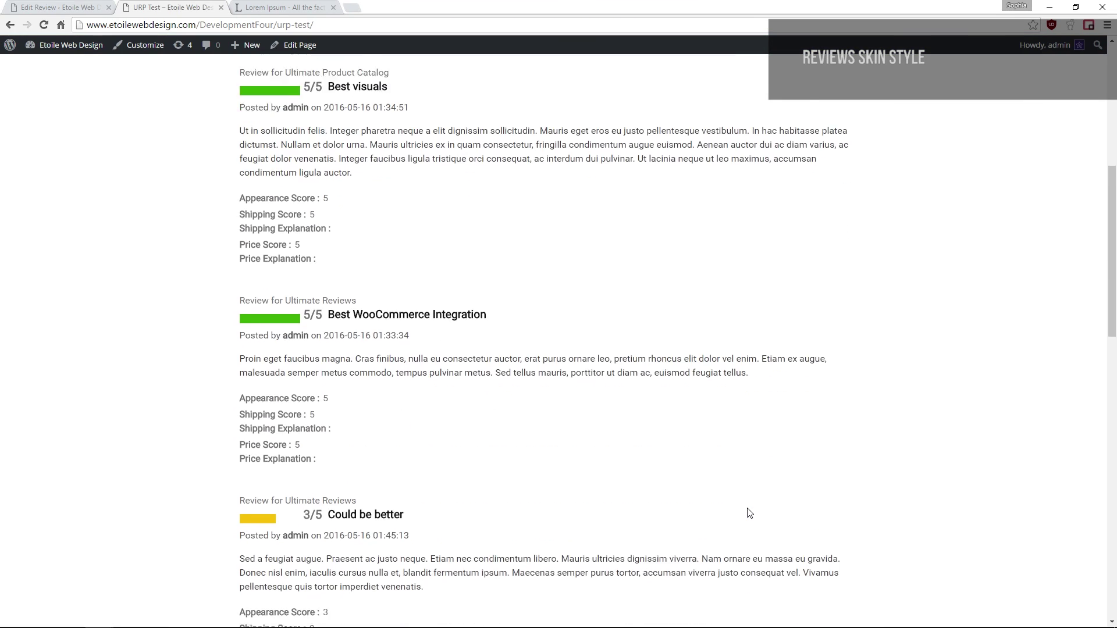
pyautogui.scroll(-5, 750, 512)
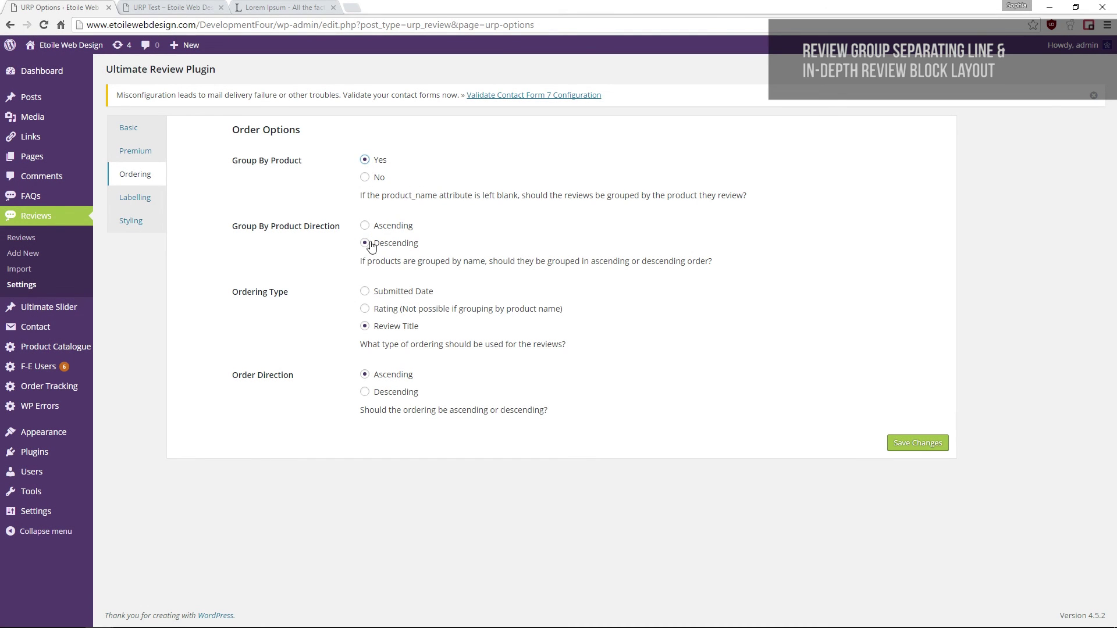
# - Save Group By Product ordering, then save the Styling separating-line and in-depth block settings
pyautogui.click(918, 444)
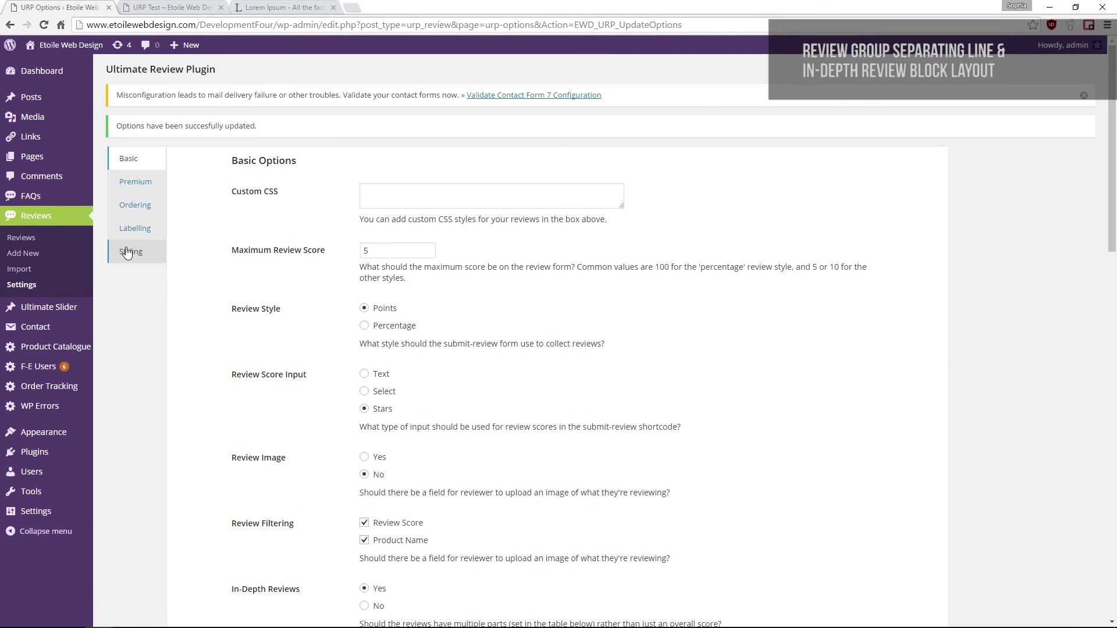
pyautogui.click(127, 252)
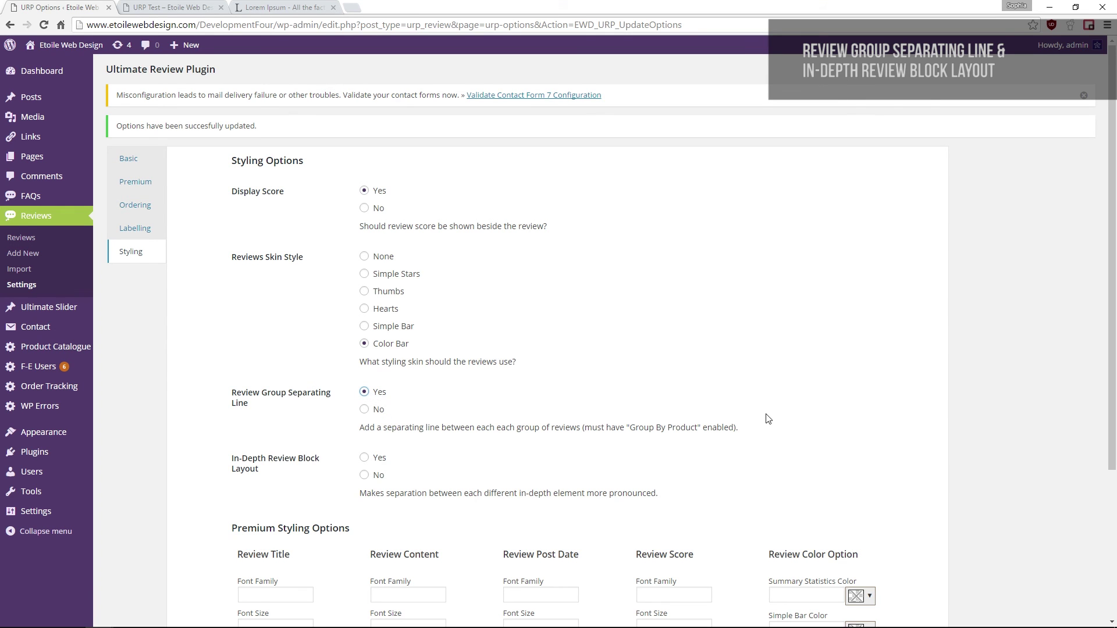
pyautogui.scroll(-4, 768, 419)
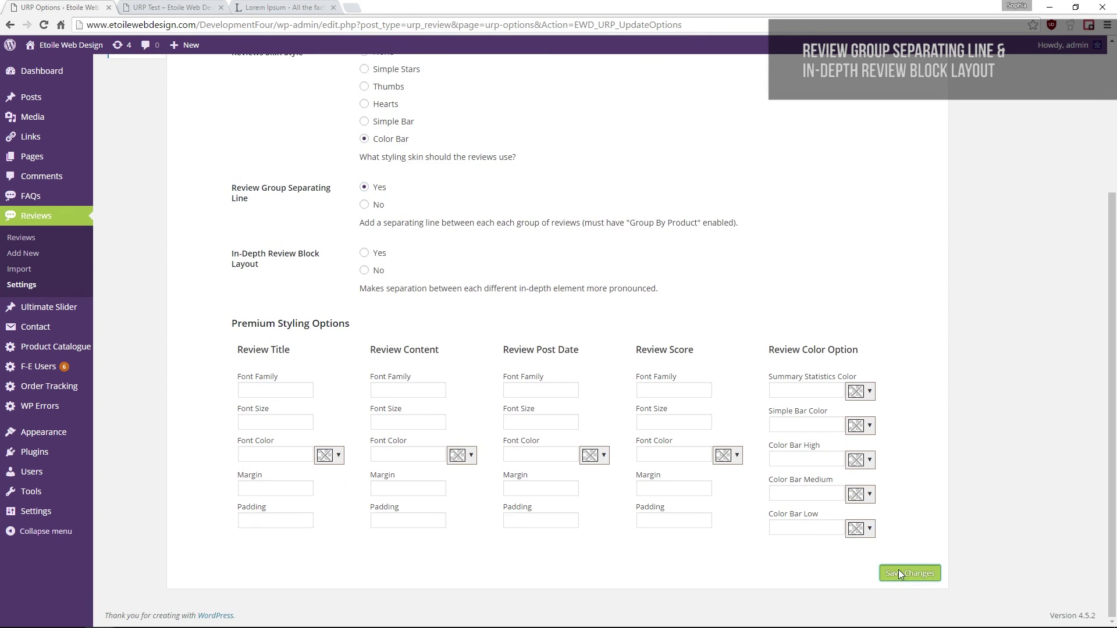
pyautogui.click(898, 574)
# - Reload the reviews test page and scroll to check the product groups are divided by lines
pyautogui.hotkey('ctrl', 'Tab')
pyautogui.press('F5')
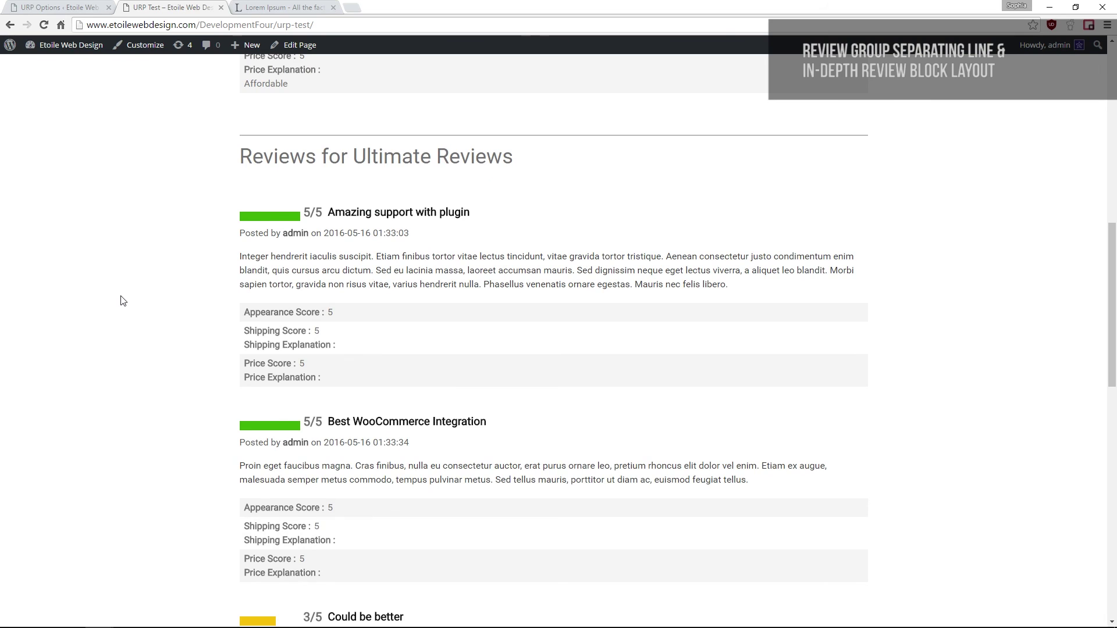
pyautogui.scroll(-4, 123, 301)
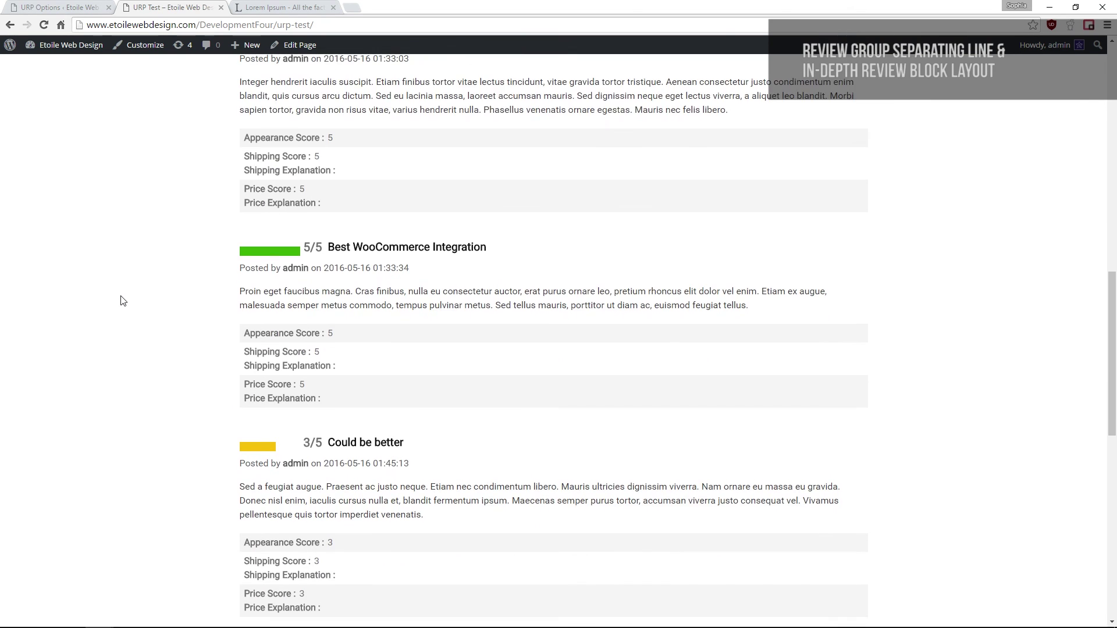
pyautogui.scroll(-2, 110, 233)
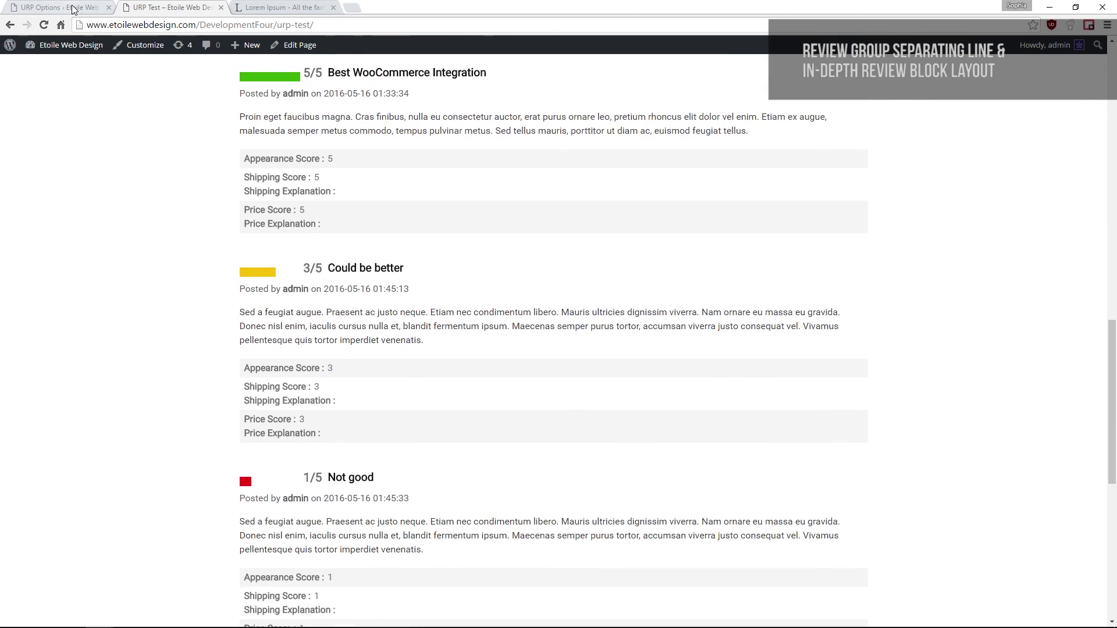